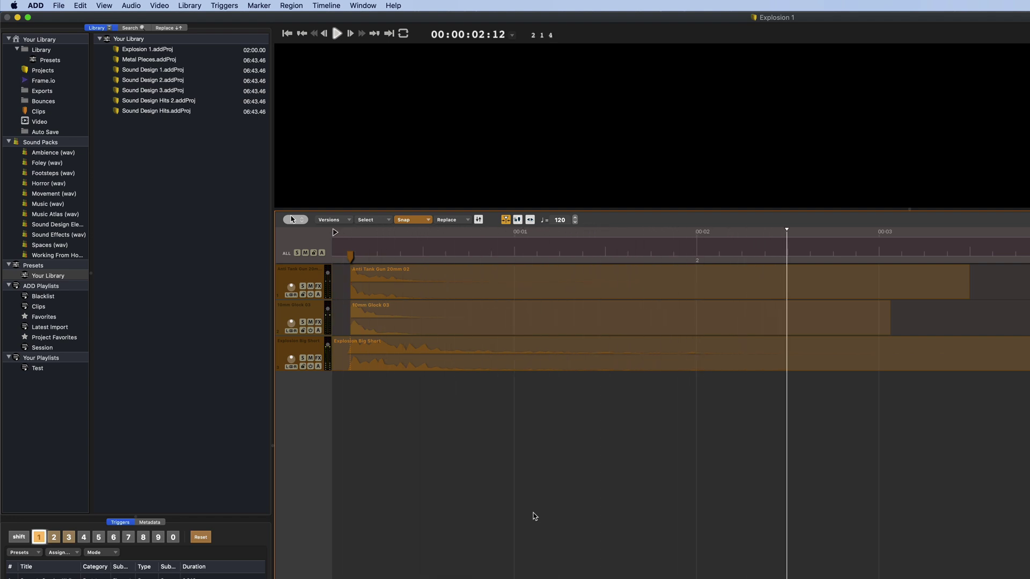
Stop playback and save the explosion layers as a preset named "Explosion 2".
{"action": "key", "text": "space"}
{"action": "left_click", "coordinate": [56, 5]}
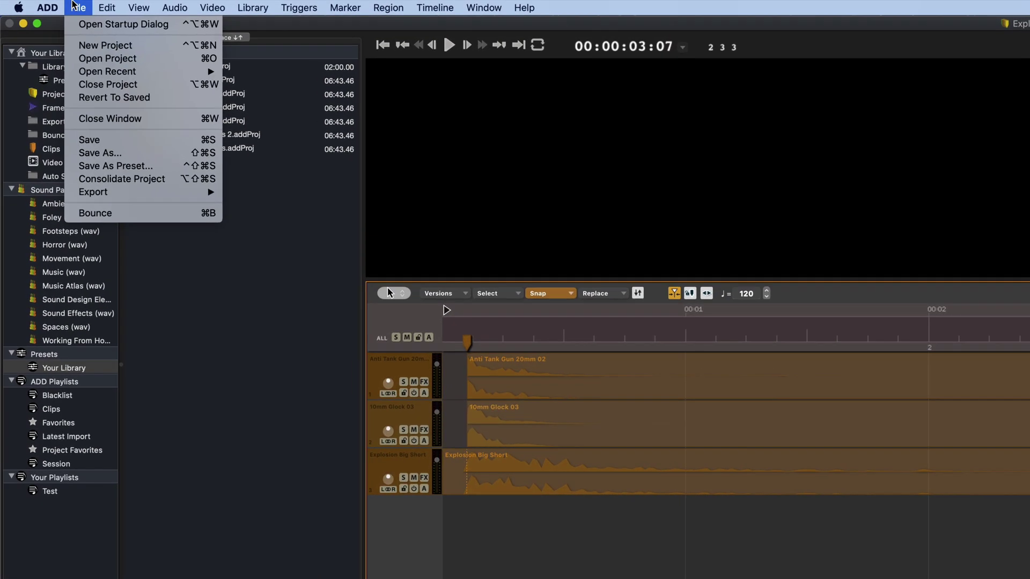
{"action": "left_click", "coordinate": [129, 166]}
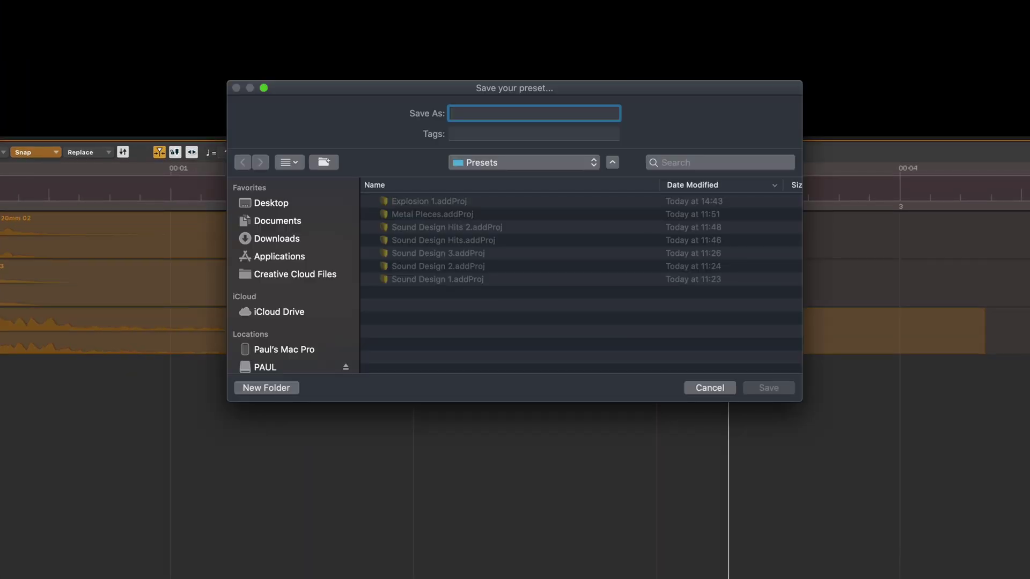
{"action": "type", "text": "Explosion 2"}
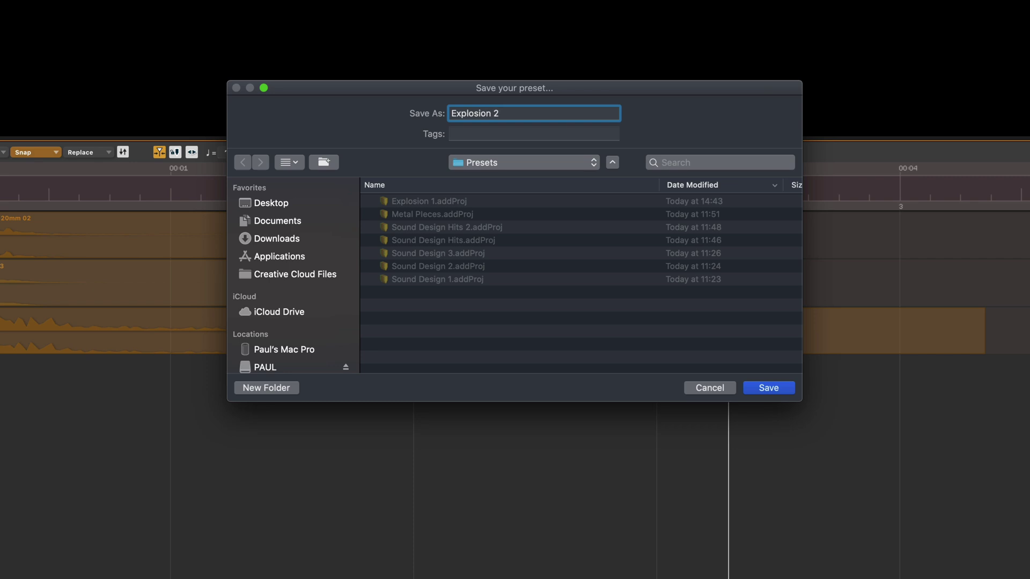
{"action": "key", "text": "Return"}
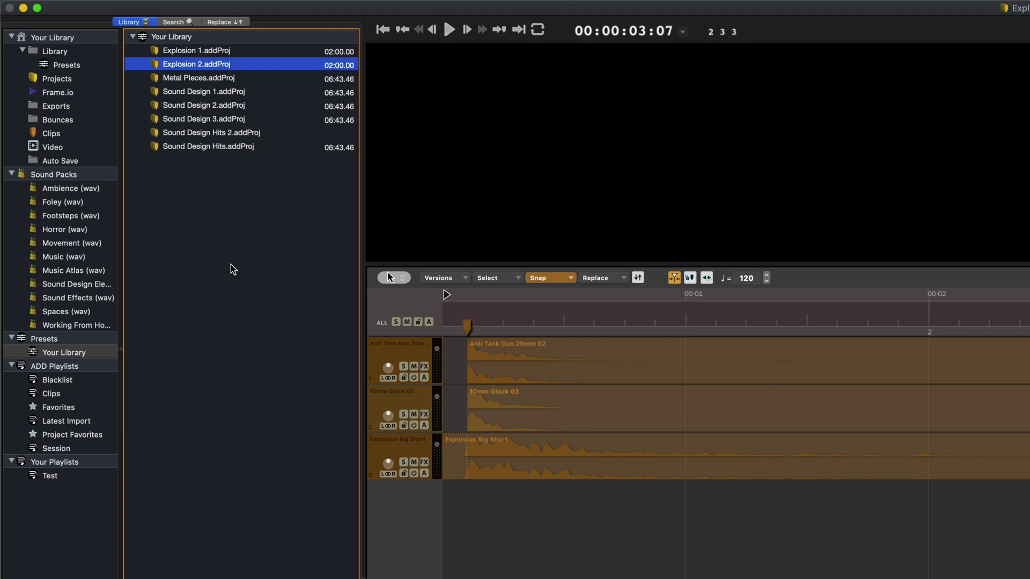
Place the Explosion 2 preset at 00:00:01:05 on the timeline and play both explosions back.
{"action": "left_click", "coordinate": [735, 321]}
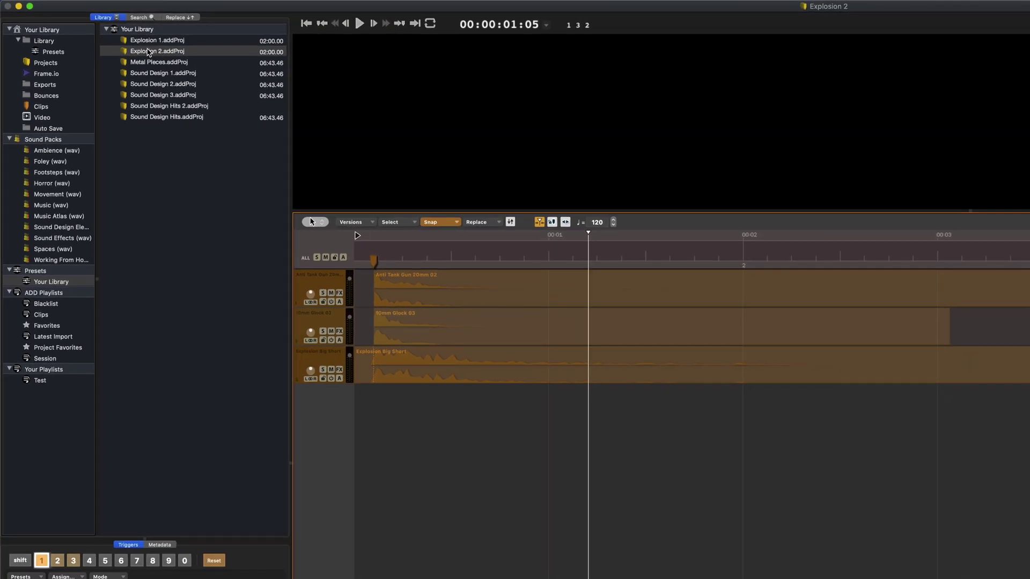
{"action": "double_click", "coordinate": [176, 59]}
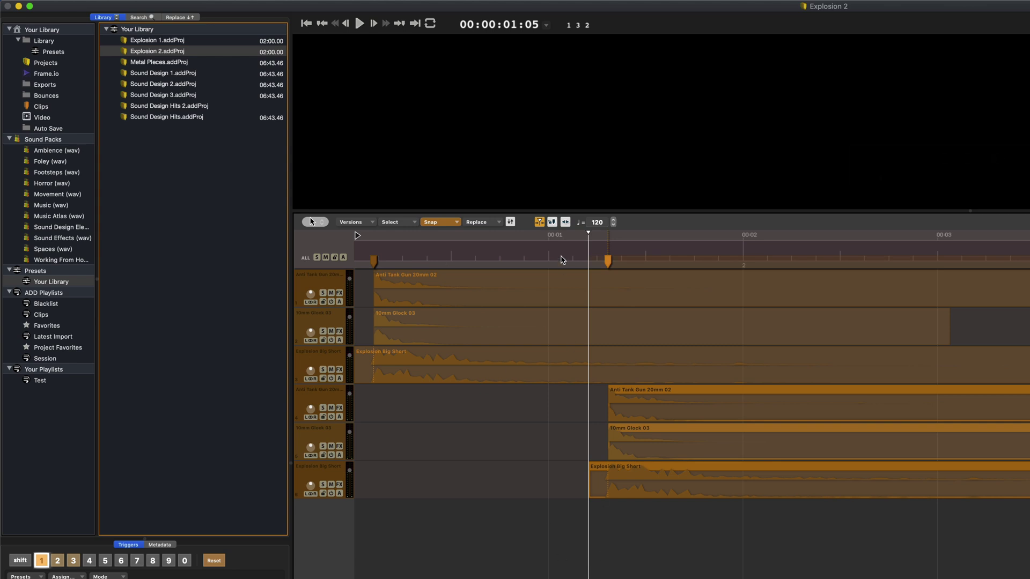
{"action": "left_click", "coordinate": [541, 255]}
{"action": "key", "text": "space"}
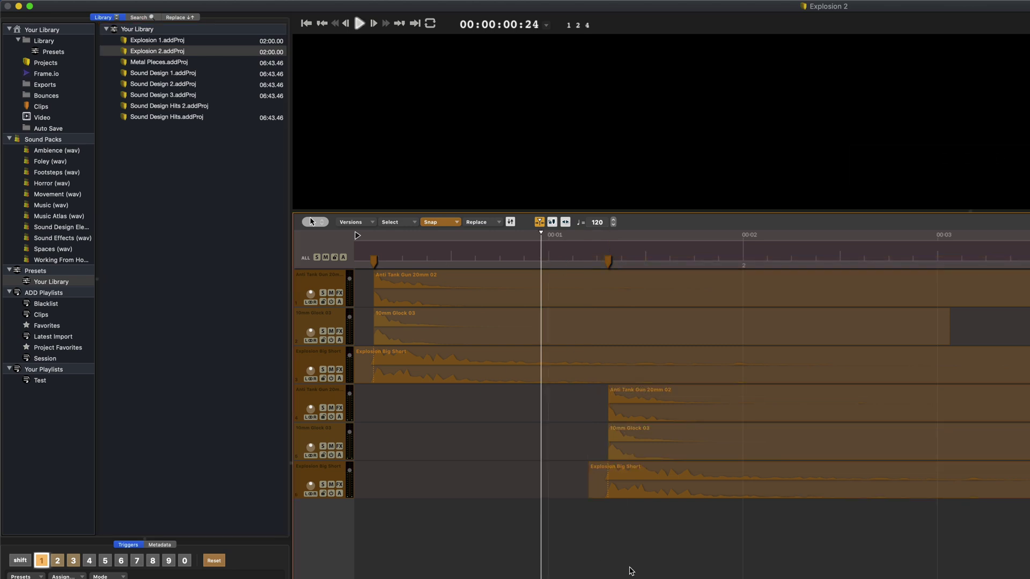
{"action": "key", "text": "space"}
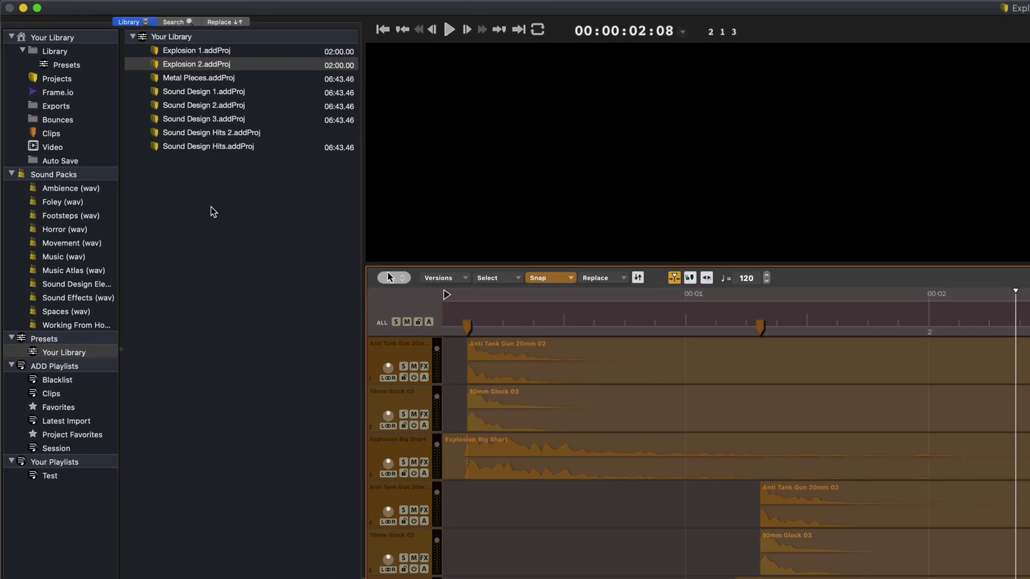
Place the Sound Design 1 preset at 00:00:02:08 on the timeline and play the result back.
{"action": "double_click", "coordinate": [192, 95]}
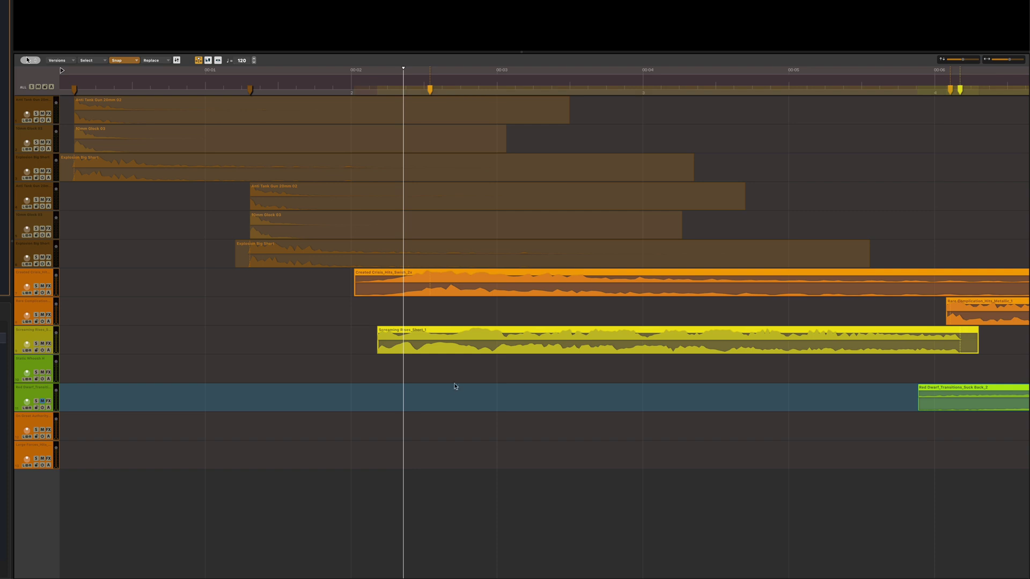
{"action": "left_click", "coordinate": [315, 86]}
{"action": "key", "text": "space"}
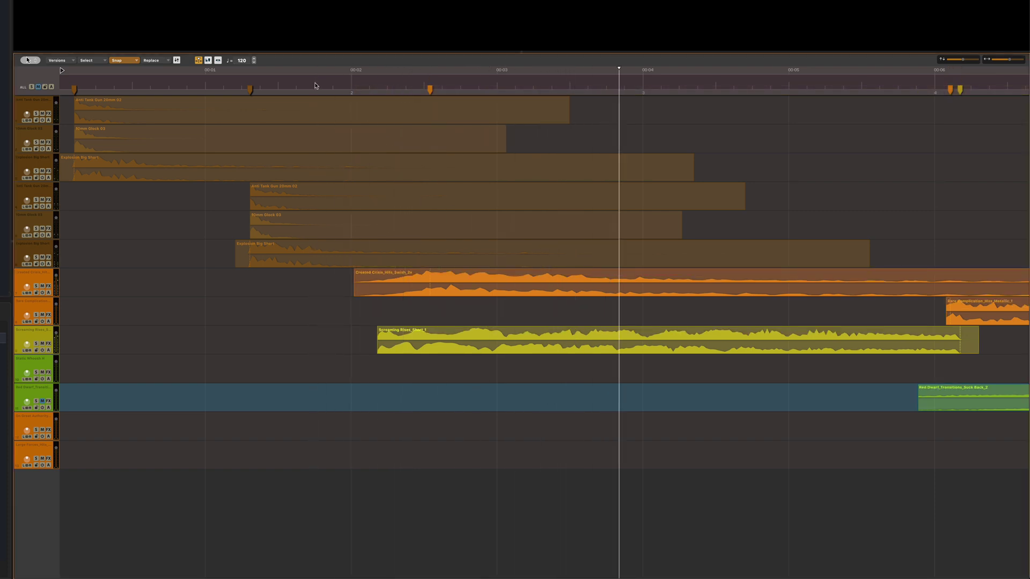
{"action": "left_click", "coordinate": [210, 193]}
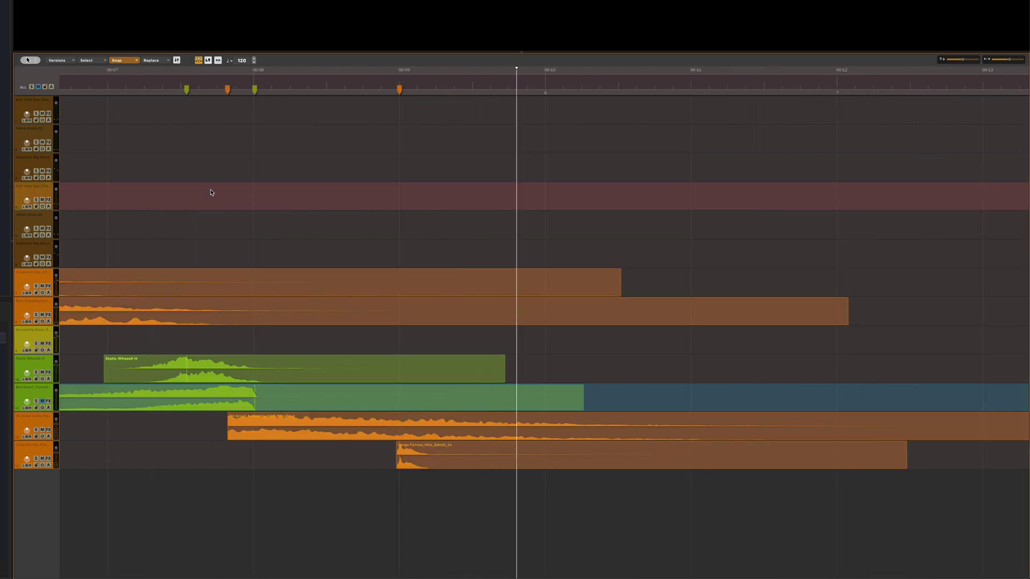
{"action": "key", "text": "space"}
{"action": "scroll", "coordinate": [210, 193], "scroll_direction": "down", "scroll_amount": 3}
{"action": "scroll", "coordinate": [211, 193], "scroll_direction": "down", "scroll_amount": 5}
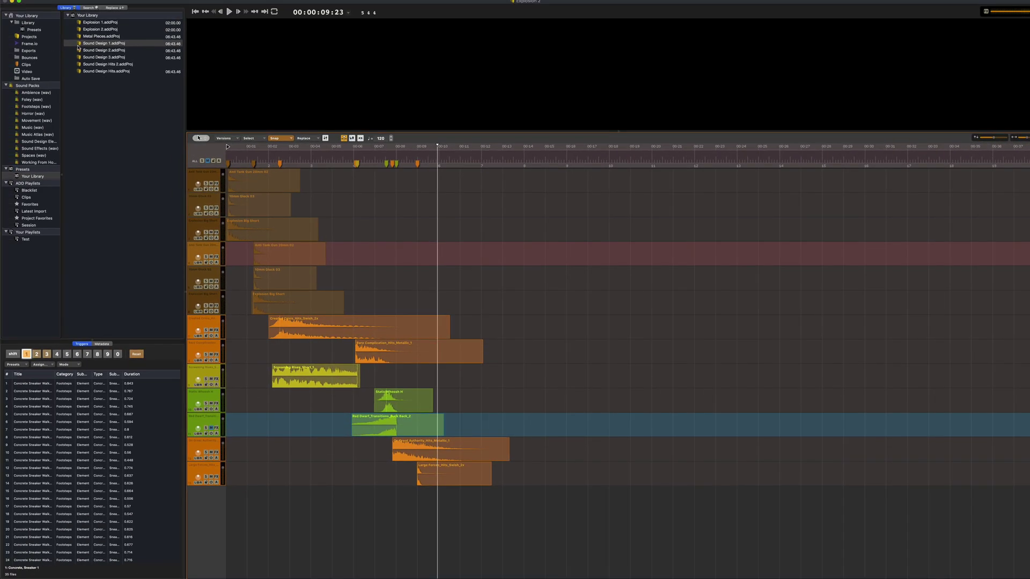
Add the Sound Design 1 preset again at 00:00:09:23 and the Metal Pieces preset at 00:00:15:23.
{"action": "double_click", "coordinate": [102, 43]}
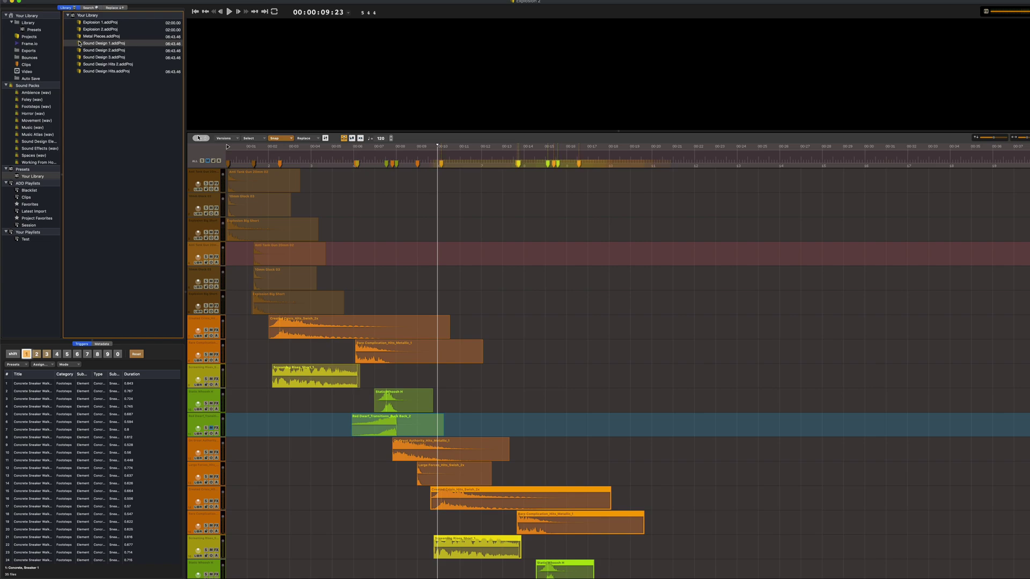
{"action": "left_click", "coordinate": [102, 57]}
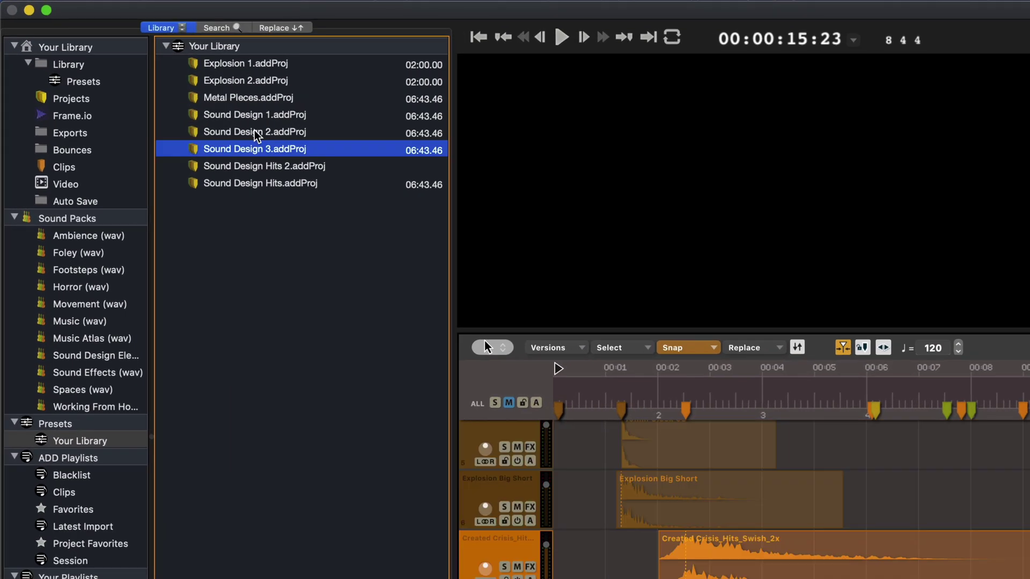
{"action": "double_click", "coordinate": [196, 97]}
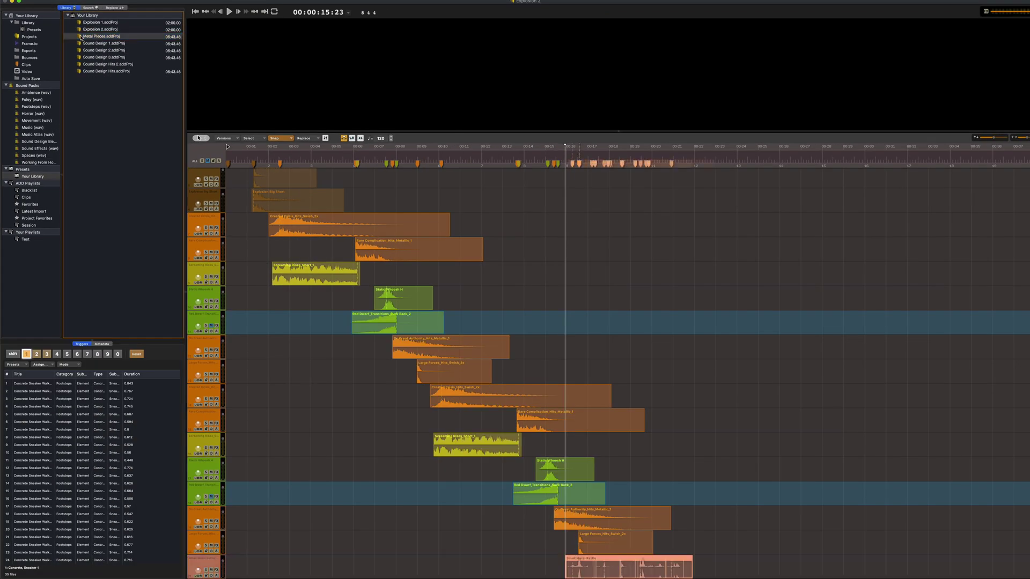
{"action": "scroll", "coordinate": [637, 387], "scroll_direction": "down", "scroll_amount": 3}
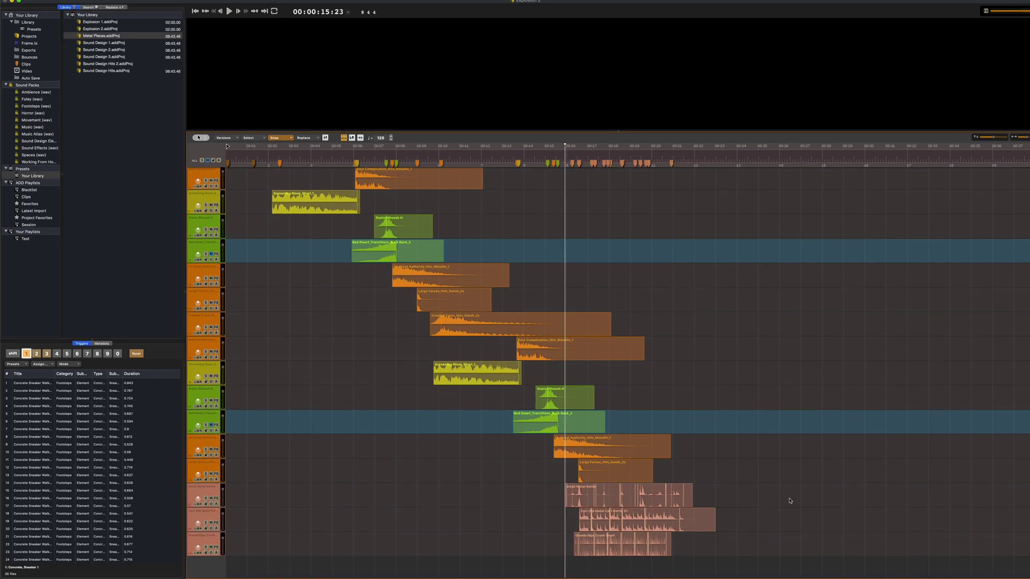
Split the Small Metal Rattle, Cart Old Metal Cart Rattle 01 and Drawbridge Crank Small clips into their separate marked sections.
{"action": "key", "text": "super+equal"}
{"action": "key", "text": "super+equal"}
{"action": "key", "text": "super+equal"}
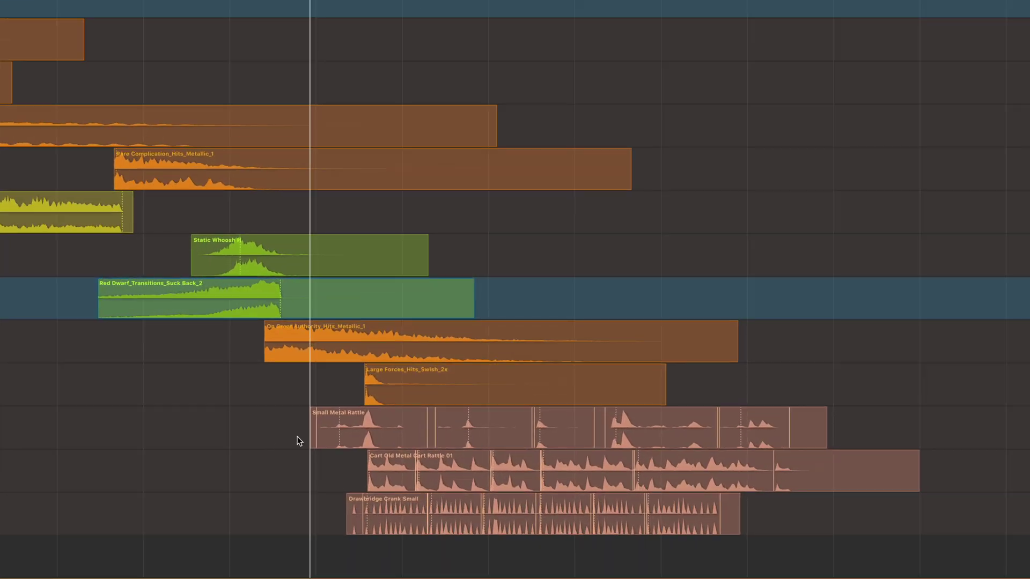
{"action": "left_click", "coordinate": [423, 426]}
{"action": "left_click", "coordinate": [573, 476]}
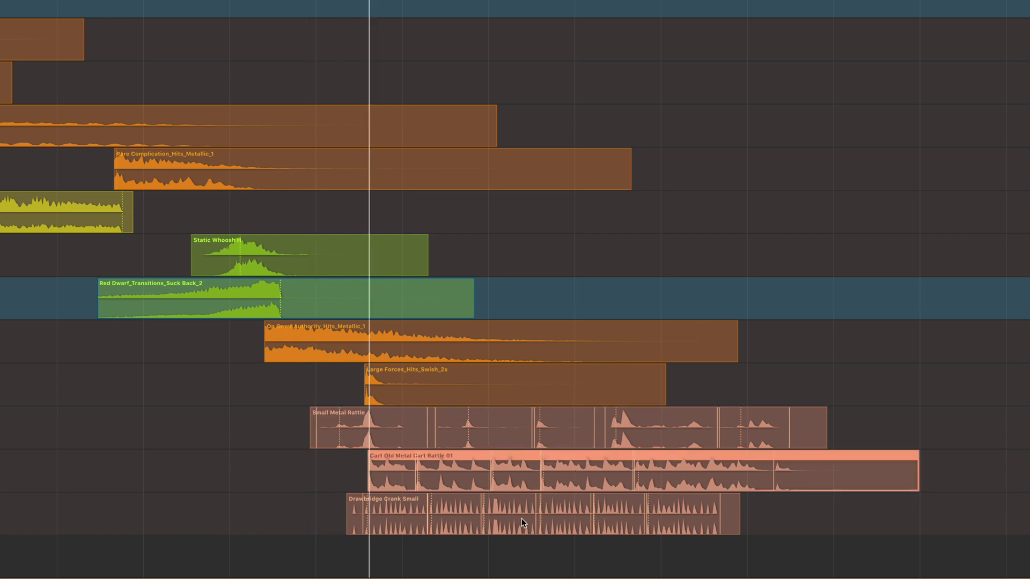
{"action": "left_click", "coordinate": [523, 518]}
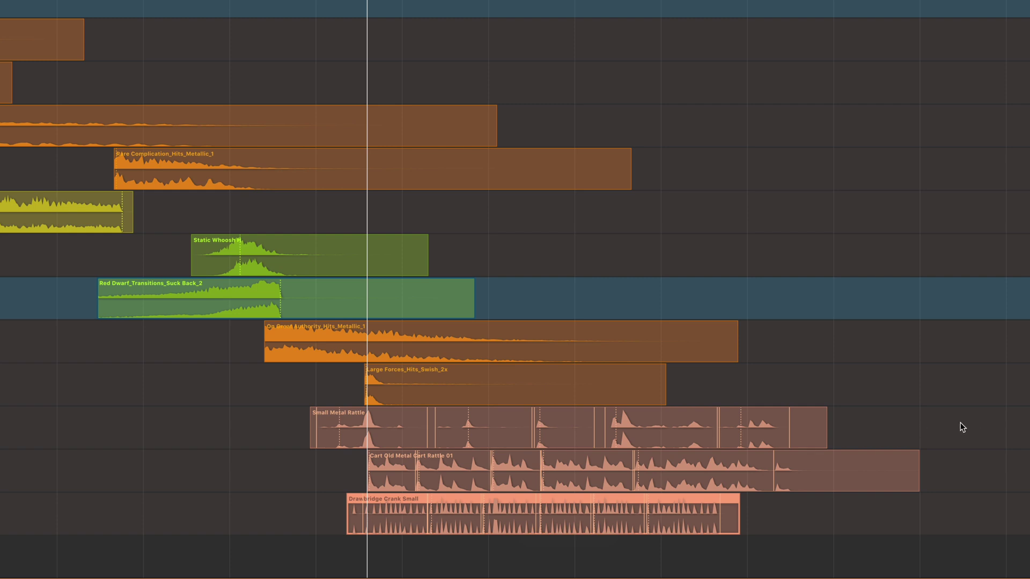
{"action": "left_click_drag", "start_coordinate": [950, 422], "coordinate": [394, 526]}
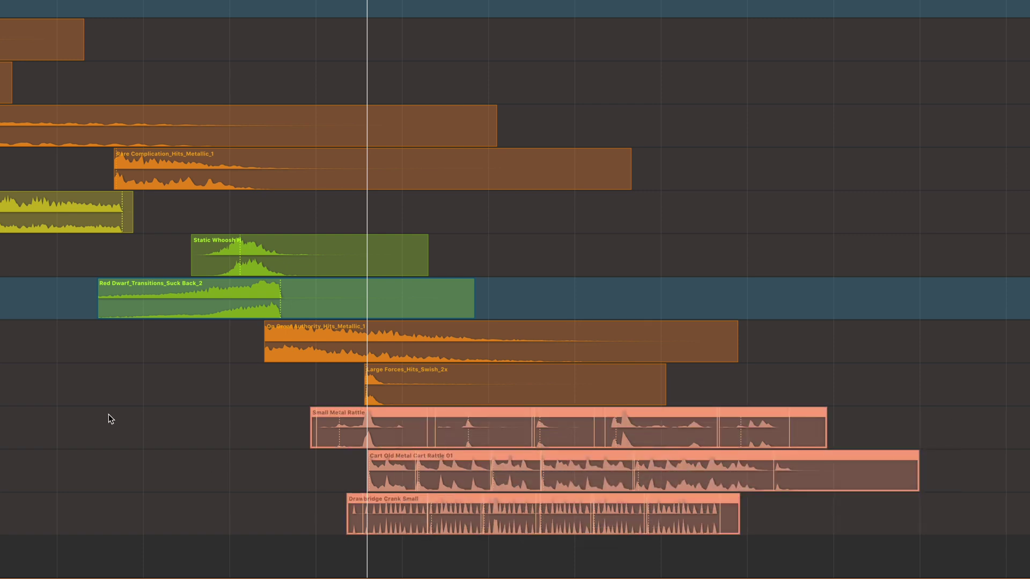
{"action": "key", "text": "super+d"}
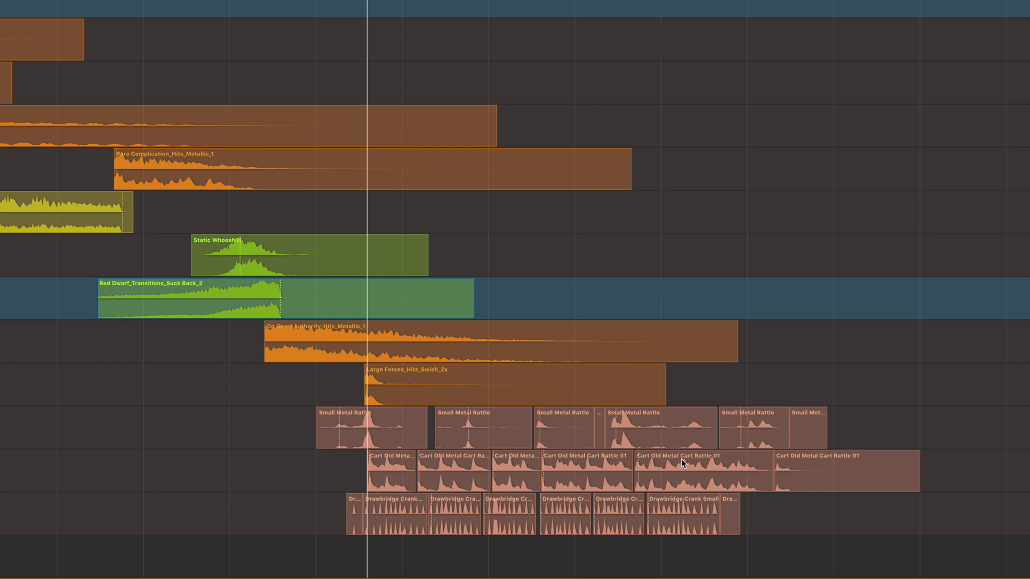
Move the second Small Metal Rattle piece ahead of the first, and delete the first piece from the track.
{"action": "left_click_drag", "start_coordinate": [507, 434], "coordinate": [250, 434]}
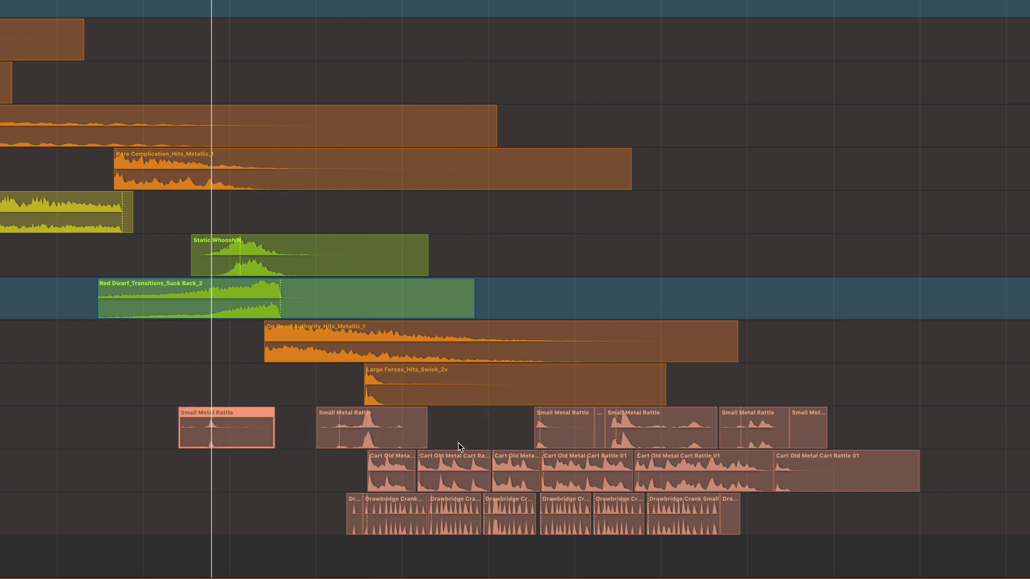
{"action": "left_click_drag", "start_coordinate": [388, 435], "coordinate": [458, 435]}
{"action": "key", "text": "Delete"}
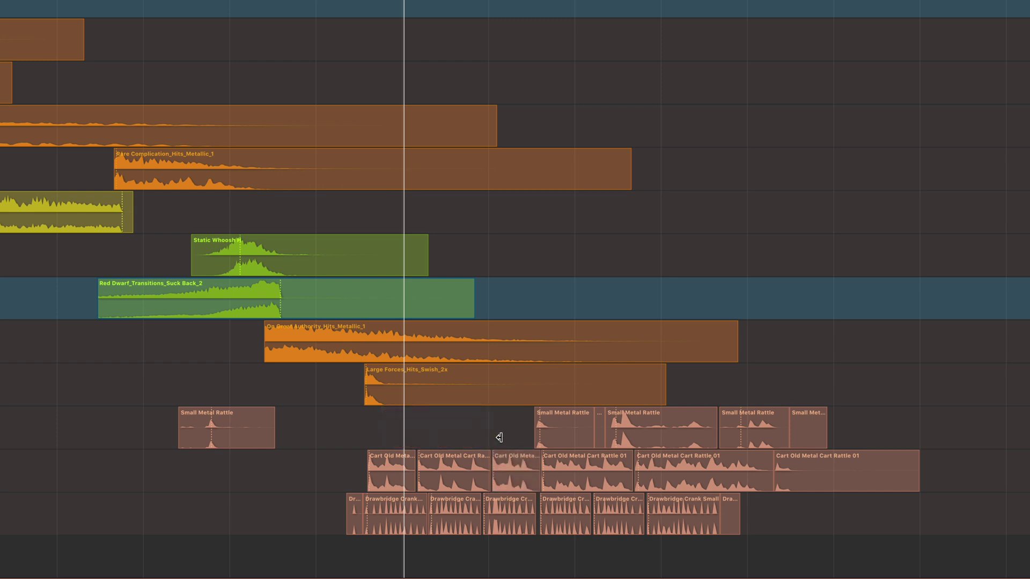
{"action": "left_click", "coordinate": [581, 430]}
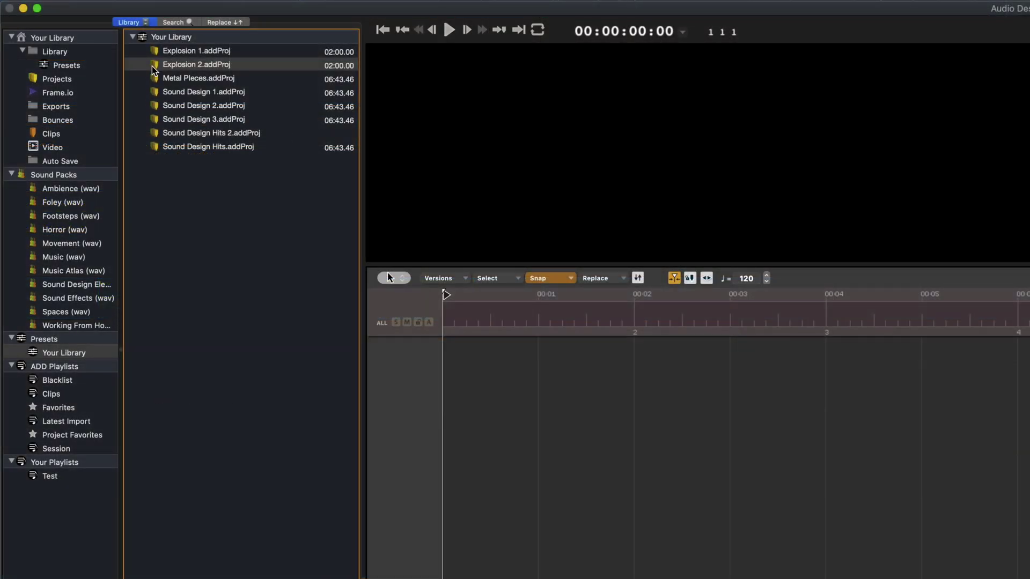
Place the Explosion 2 preset at the start of the empty project's timeline and play it back.
{"action": "double_click", "coordinate": [157, 63]}
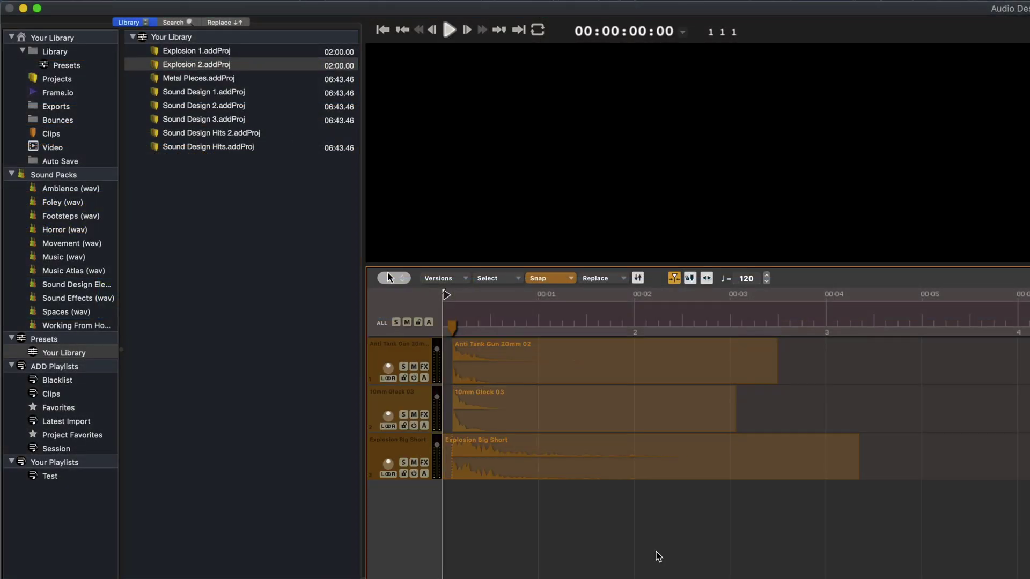
{"action": "key", "text": "space"}
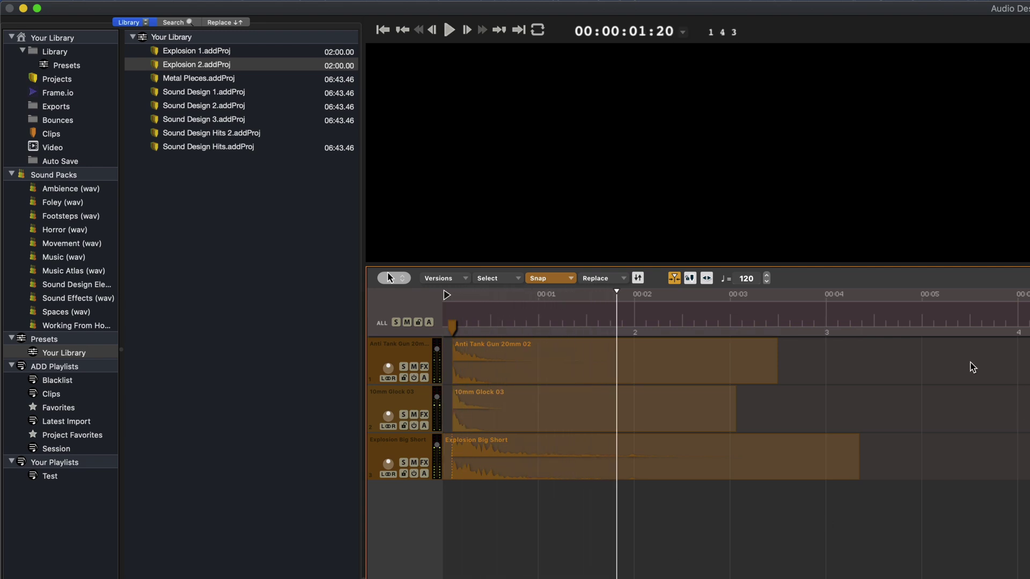
Customize the replacement settings for the three explosion clips to Category 56%, Sub Category 29% and Type 70%.
{"action": "left_click_drag", "start_coordinate": [911, 349], "coordinate": [462, 514]}
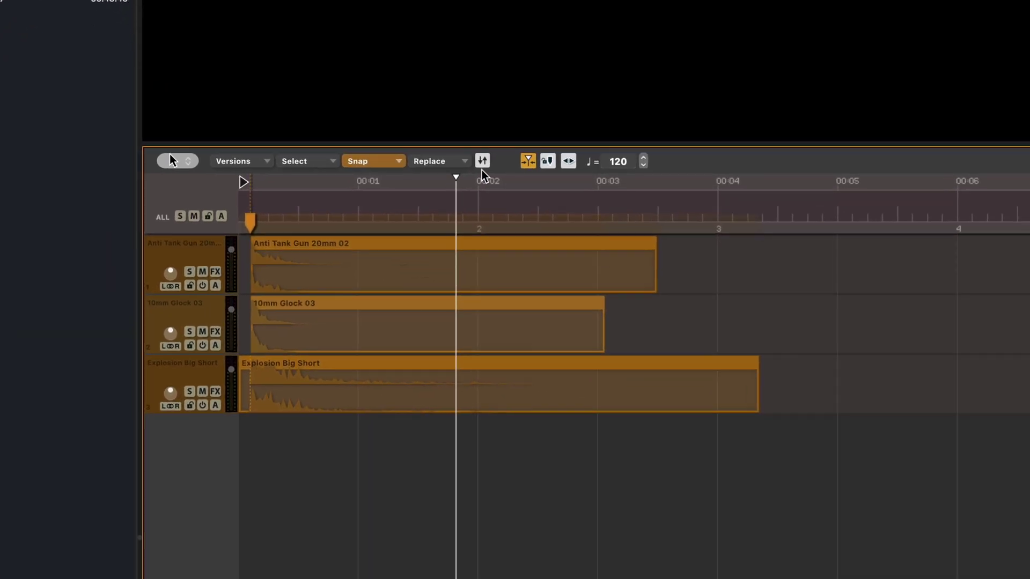
{"action": "left_click", "coordinate": [615, 280]}
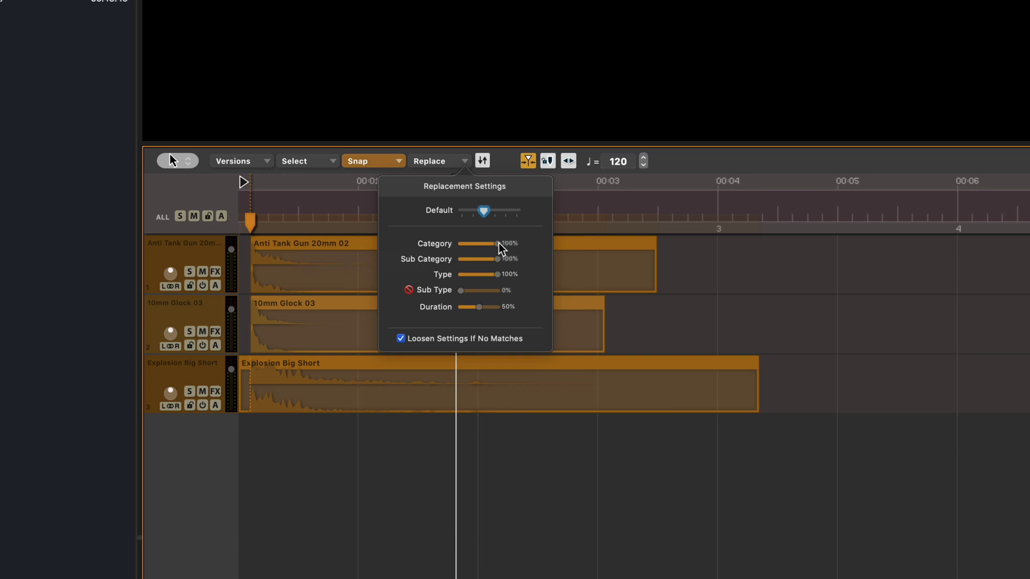
{"action": "left_click_drag", "start_coordinate": [498, 244], "coordinate": [471, 260]}
{"action": "left_click", "coordinate": [494, 275]}
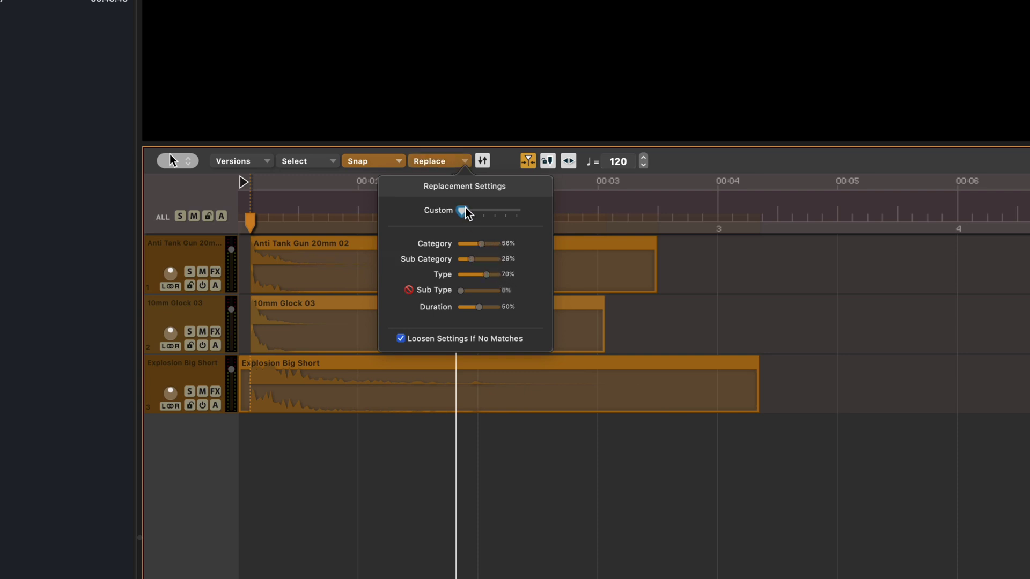
Try the Tight Match and Scramble replacement settings, and return the matching level to Default.
{"action": "left_click_drag", "start_coordinate": [462, 211], "coordinate": [474, 212]}
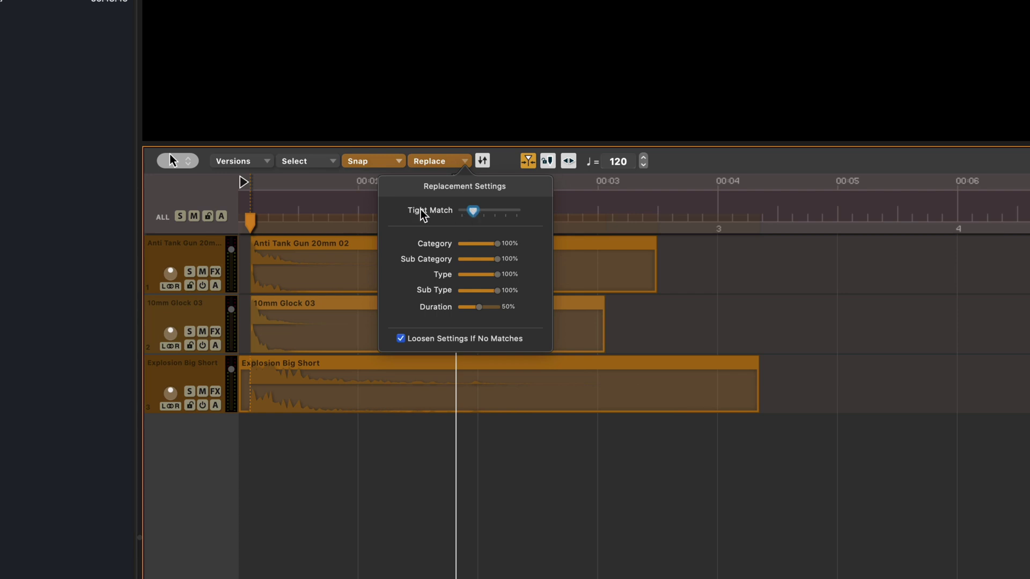
{"action": "left_click_drag", "start_coordinate": [472, 213], "coordinate": [519, 215]}
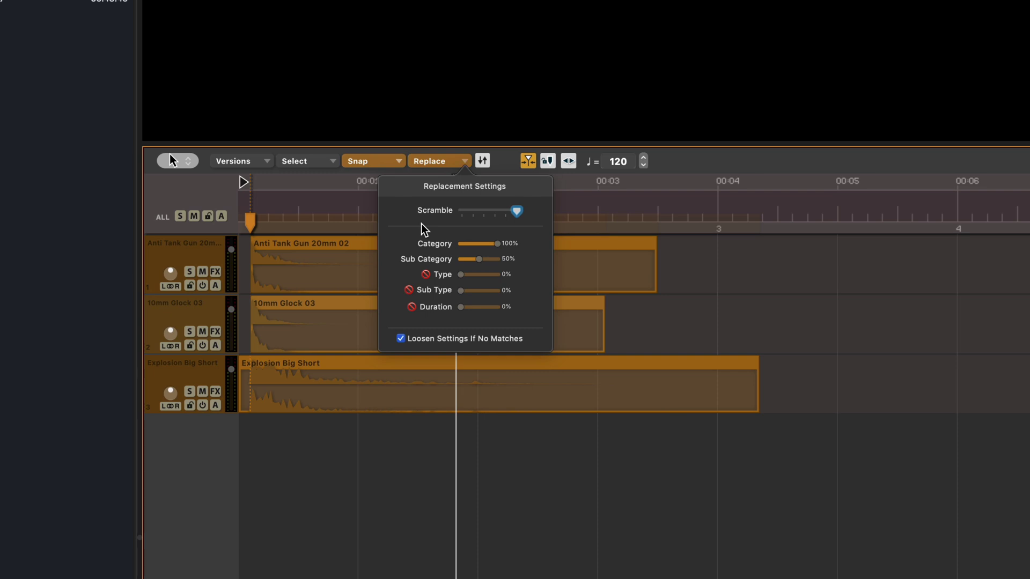
{"action": "left_click_drag", "start_coordinate": [516, 212], "coordinate": [482, 214]}
{"action": "left_click", "coordinate": [864, 386]}
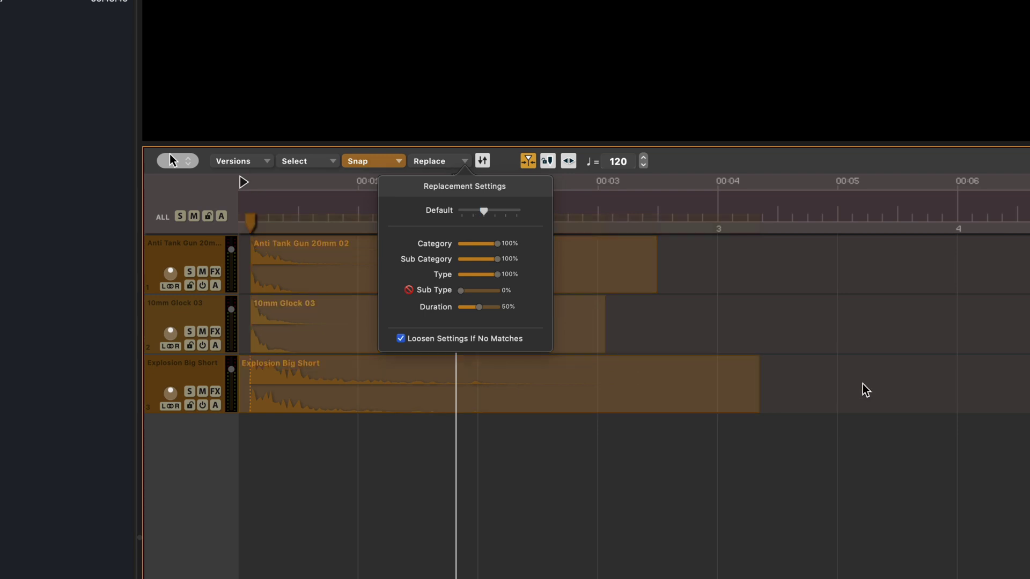
Replace all three explosion clips with alternative sounds using the Default replacement settings and play the result.
{"action": "left_click_drag", "start_coordinate": [805, 275], "coordinate": [239, 464]}
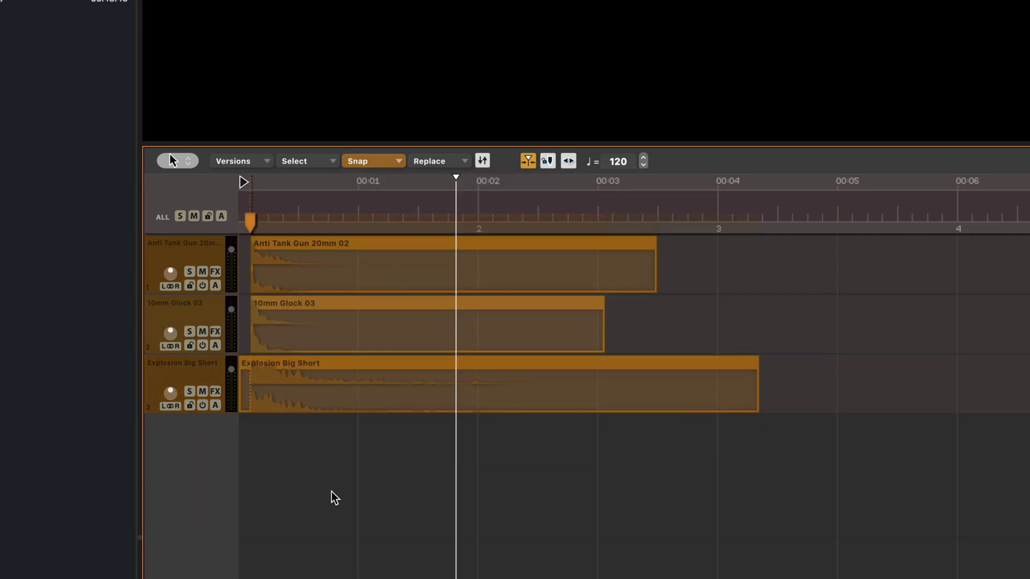
{"action": "key", "text": "super+r"}
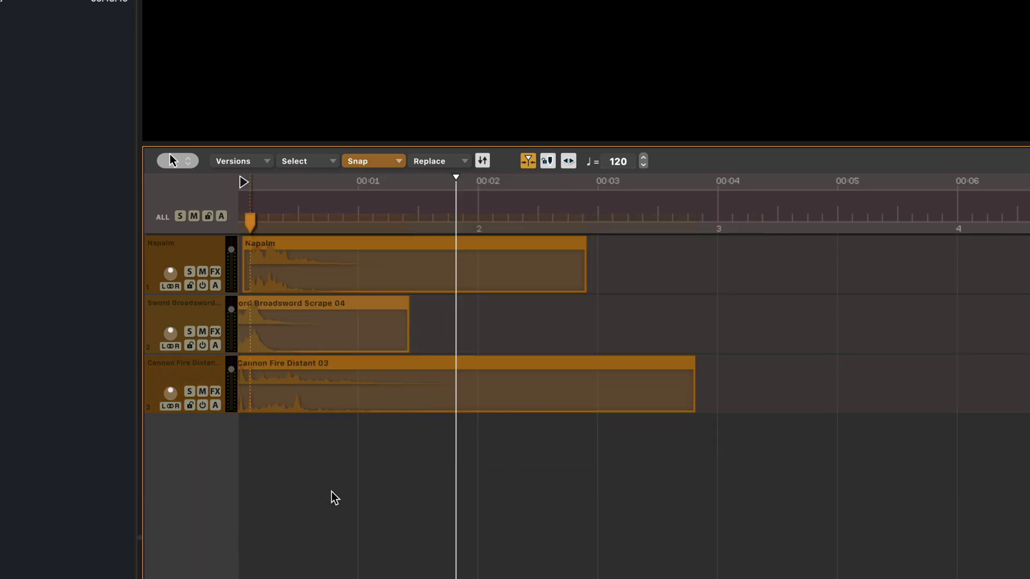
{"action": "key", "text": "space"}
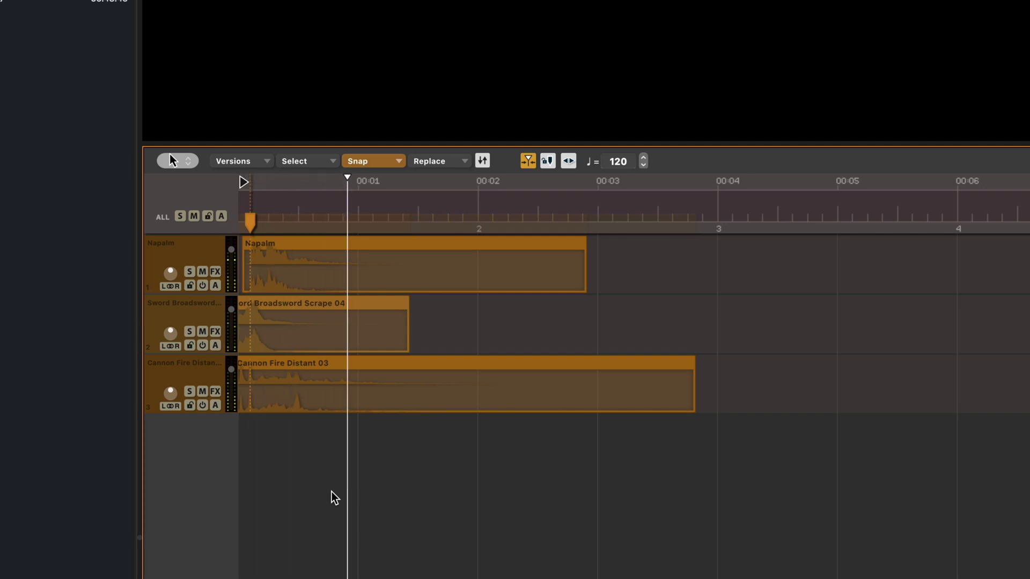
Stop playback and save the three replaced explosion layers as a new preset named Explosion 3.
{"action": "key", "text": "space"}
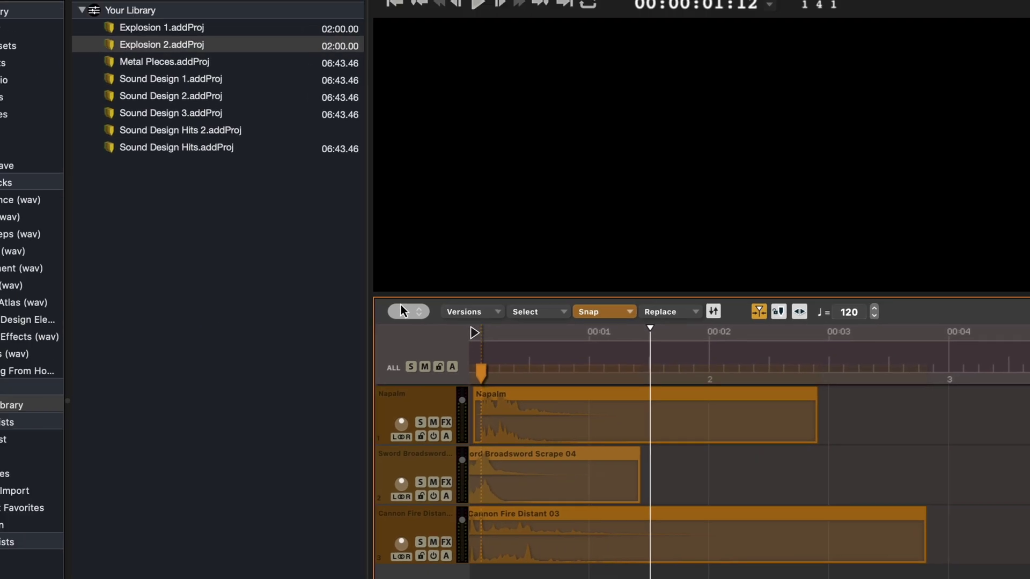
{"action": "left_click", "coordinate": [98, 9]}
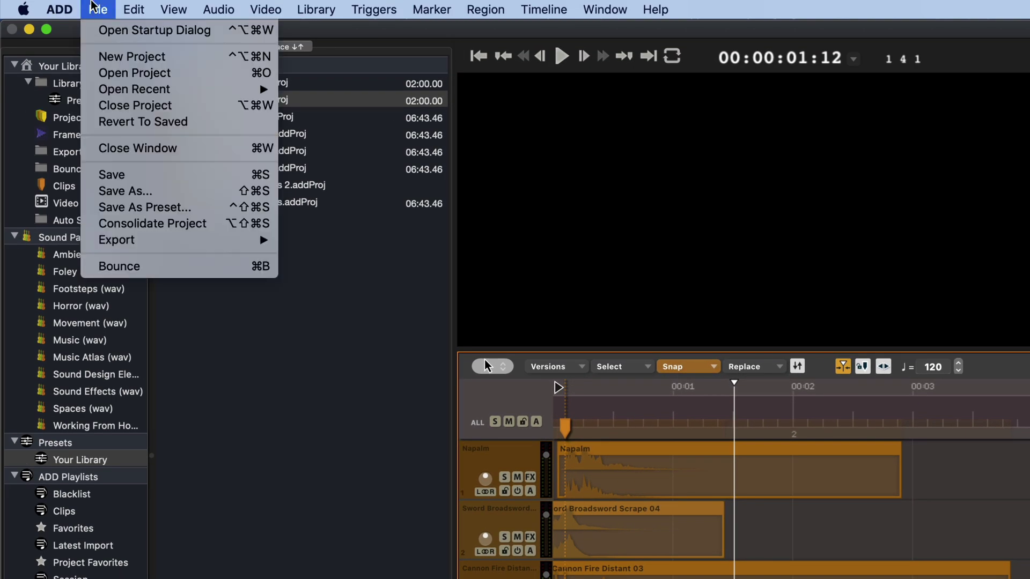
{"action": "left_click", "coordinate": [161, 206]}
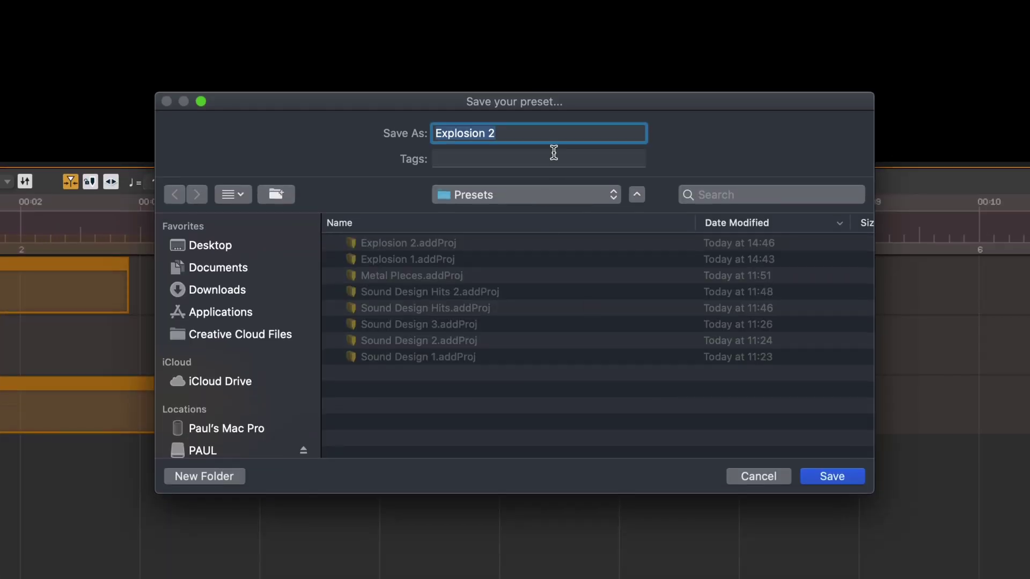
{"action": "left_click", "coordinate": [522, 132]}
{"action": "key", "text": "BackSpace"}
{"action": "type", "text": "3"}
{"action": "key", "text": "Return"}
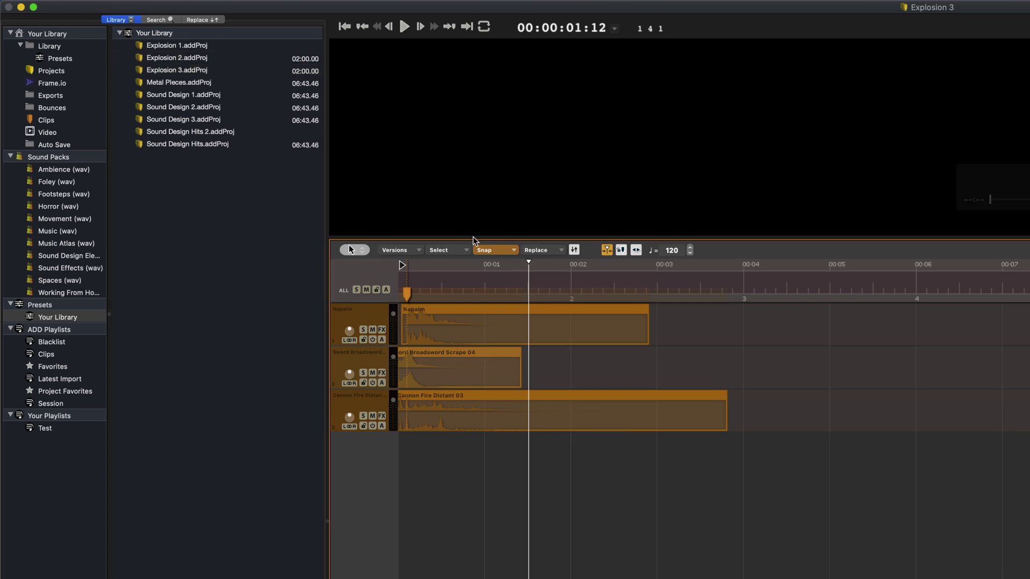
Place the Explosion 2 preset at 00:00:00:18 and the Explosion 3 preset at 00:00:01:15, and play the timeline from the start.
{"action": "left_click_drag", "start_coordinate": [494, 294], "coordinate": [464, 295]}
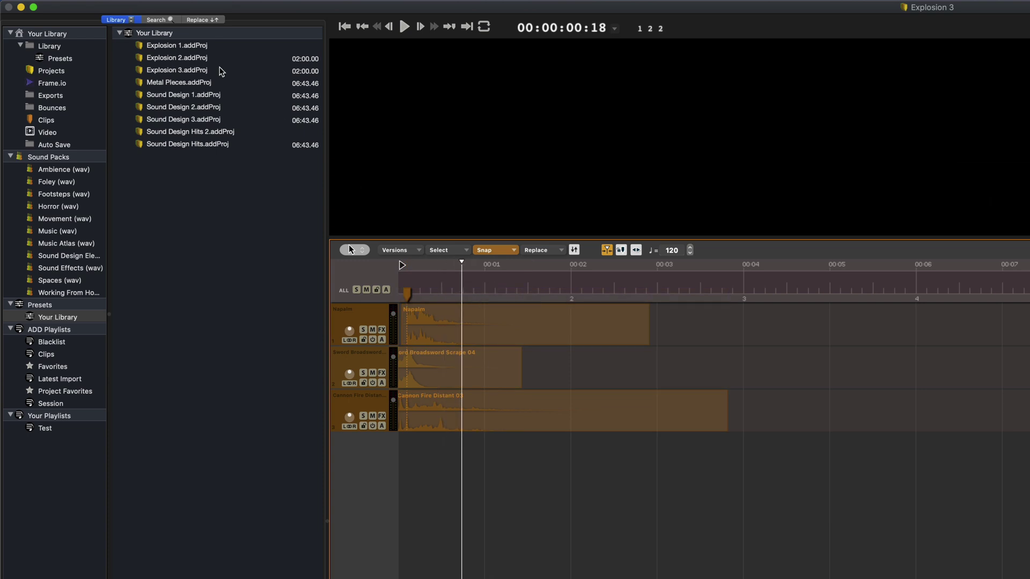
{"action": "double_click", "coordinate": [140, 60]}
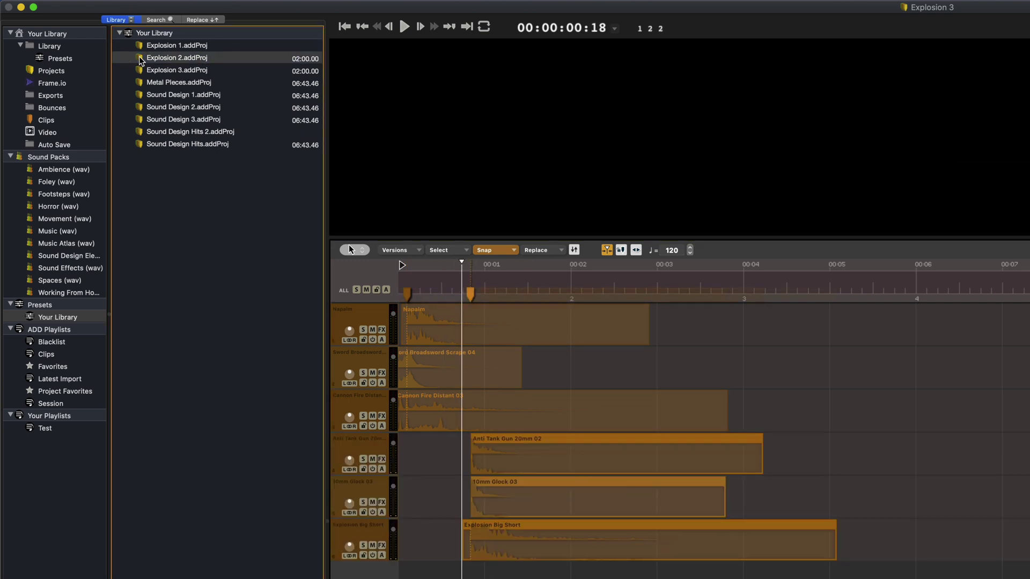
{"action": "left_click", "coordinate": [538, 289]}
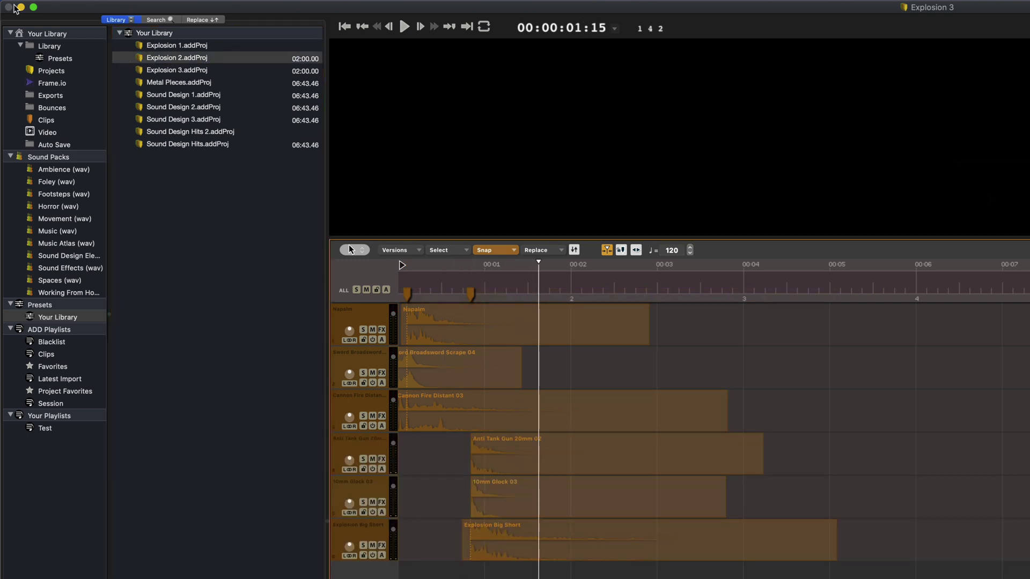
{"action": "double_click", "coordinate": [140, 71]}
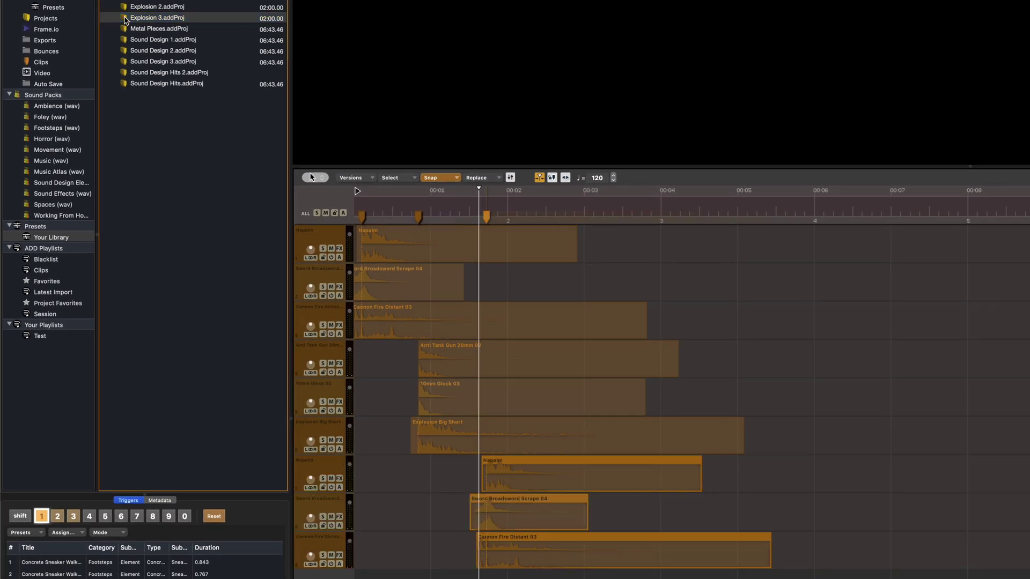
{"action": "left_click", "coordinate": [311, 177]}
{"action": "key", "text": "Return"}
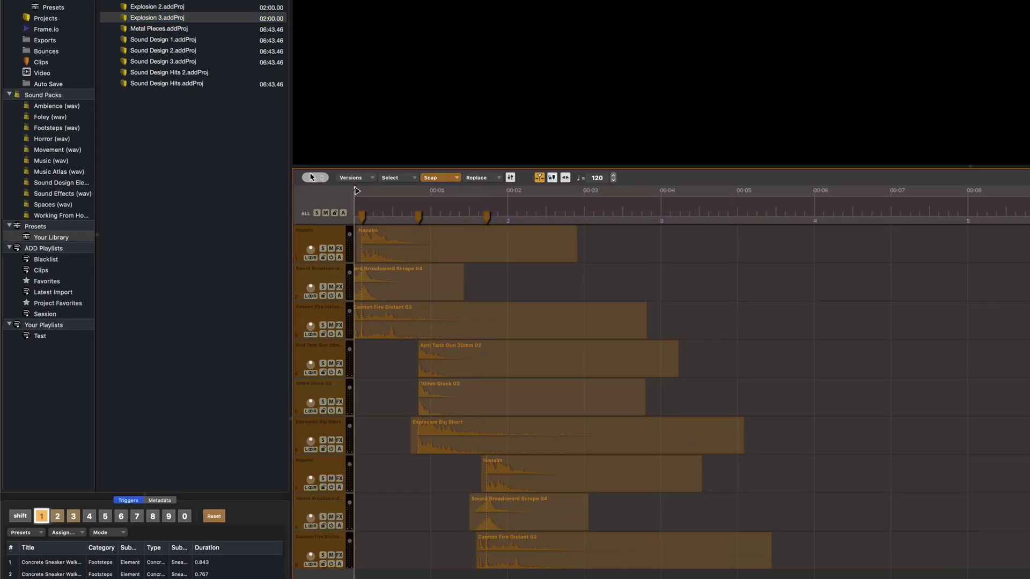
{"action": "key", "text": "space"}
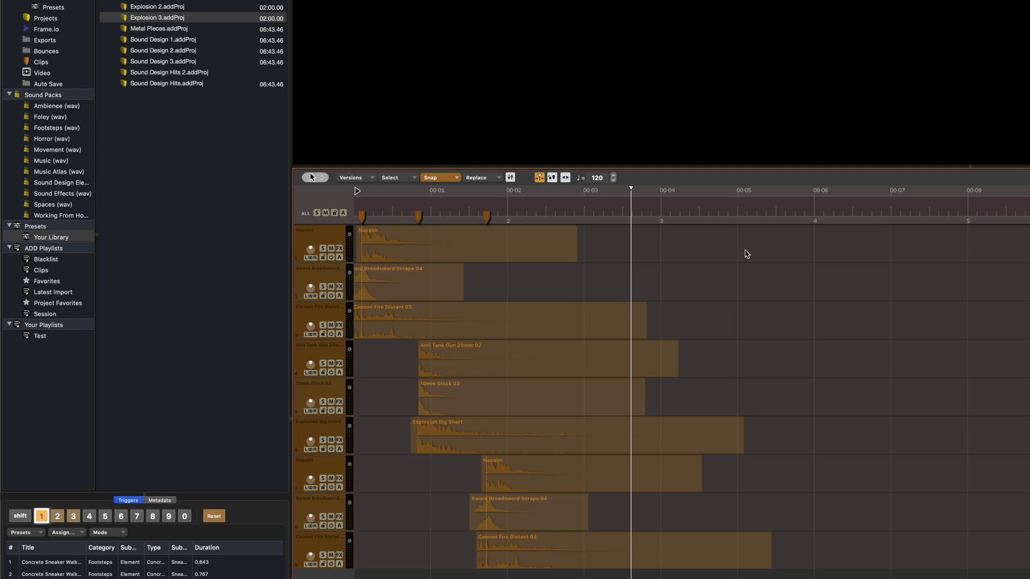
Merge the first explosion's three clips into one clip, play it back, and separate it into its layers again.
{"action": "left_click_drag", "start_coordinate": [713, 242], "coordinate": [413, 310]}
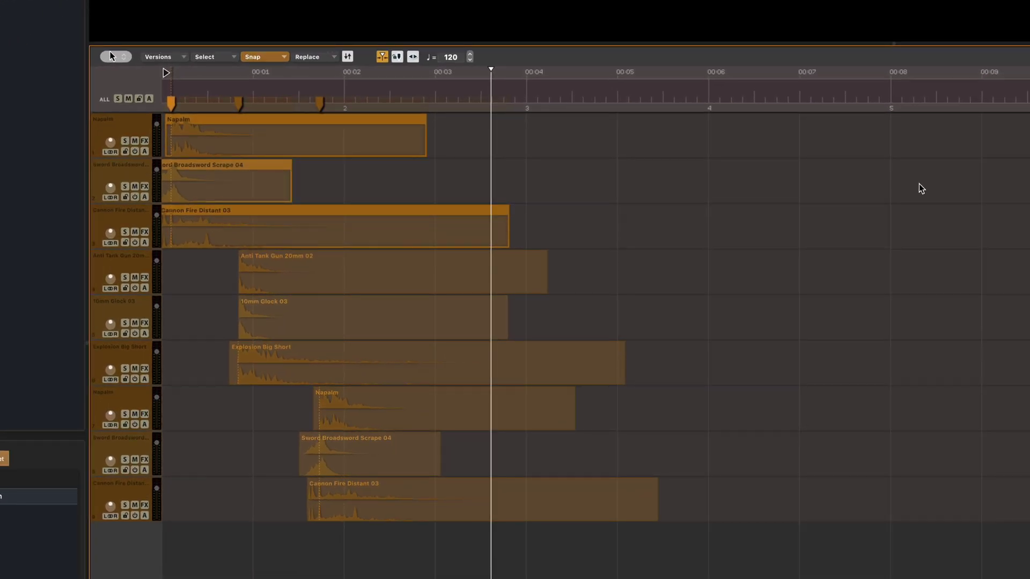
{"action": "key", "text": "shift+m"}
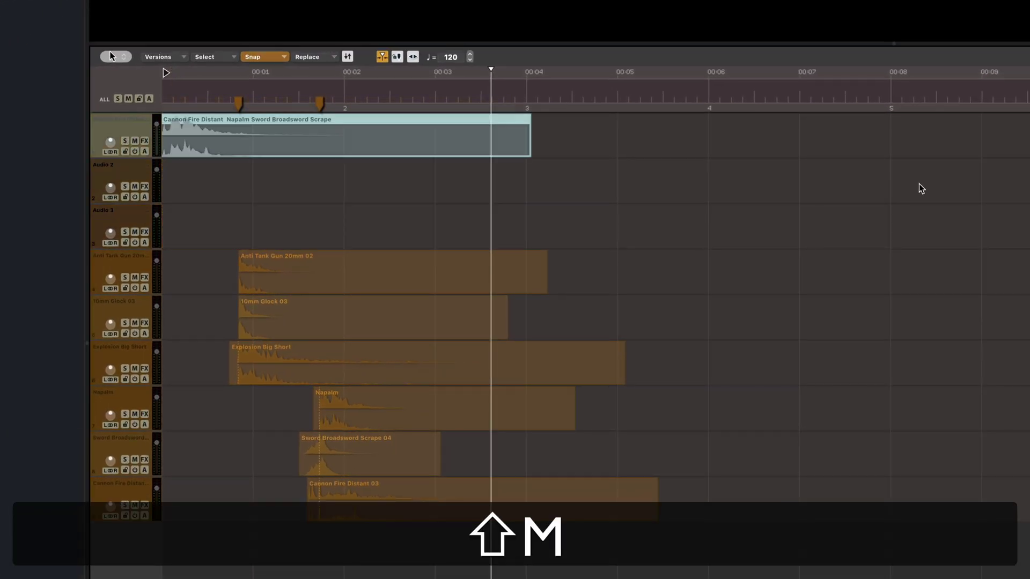
{"action": "left_click", "coordinate": [218, 105]}
{"action": "key", "text": "Return"}
{"action": "key", "text": "space"}
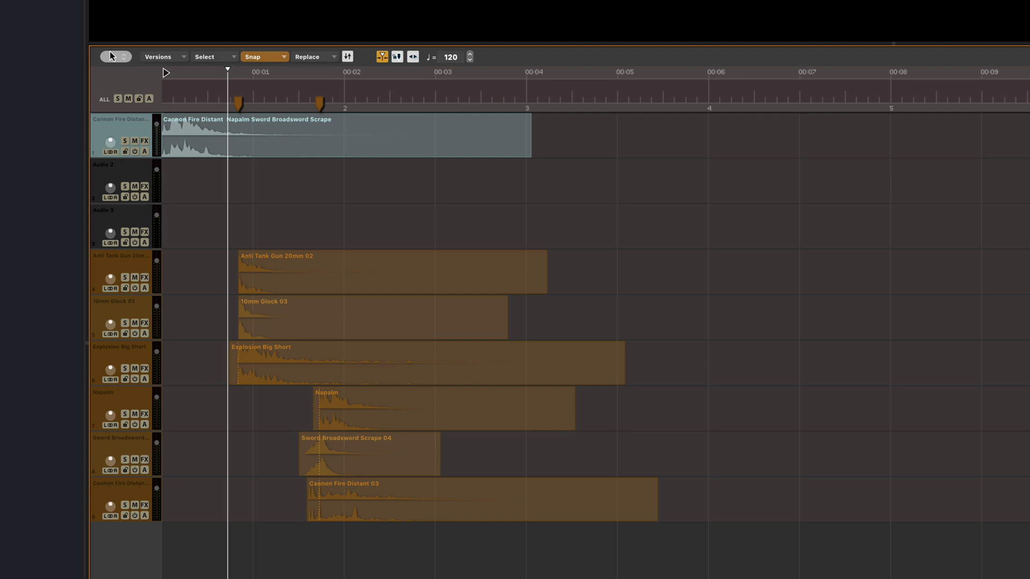
{"action": "left_click", "coordinate": [245, 134]}
{"action": "key", "text": "space"}
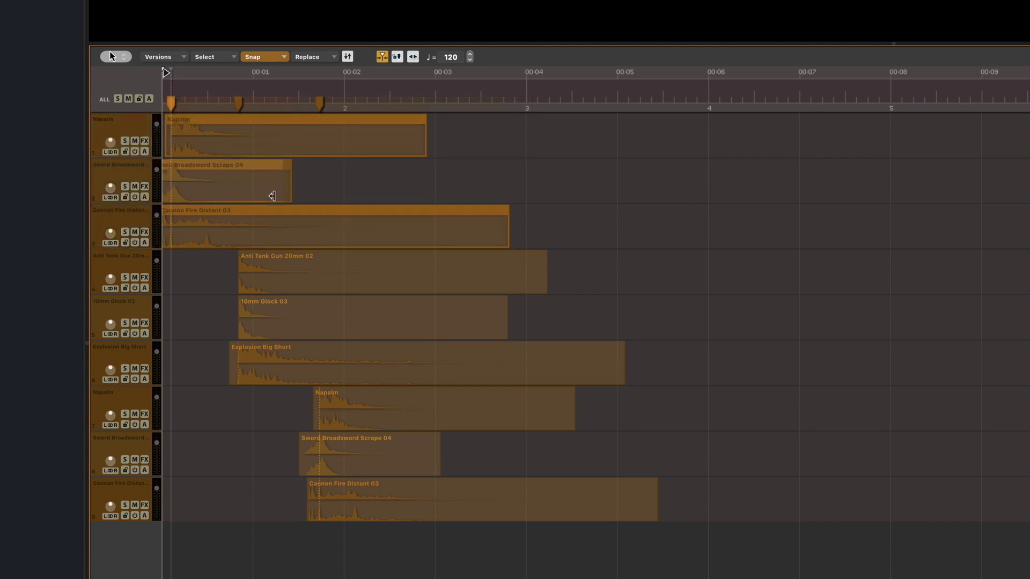
Replace the first explosion's Sword Broadsword Scrape 04 clip with an alternative sound and apply the merge command to its three layers.
{"action": "key", "text": "Right"}
{"action": "left_click", "coordinate": [210, 188]}
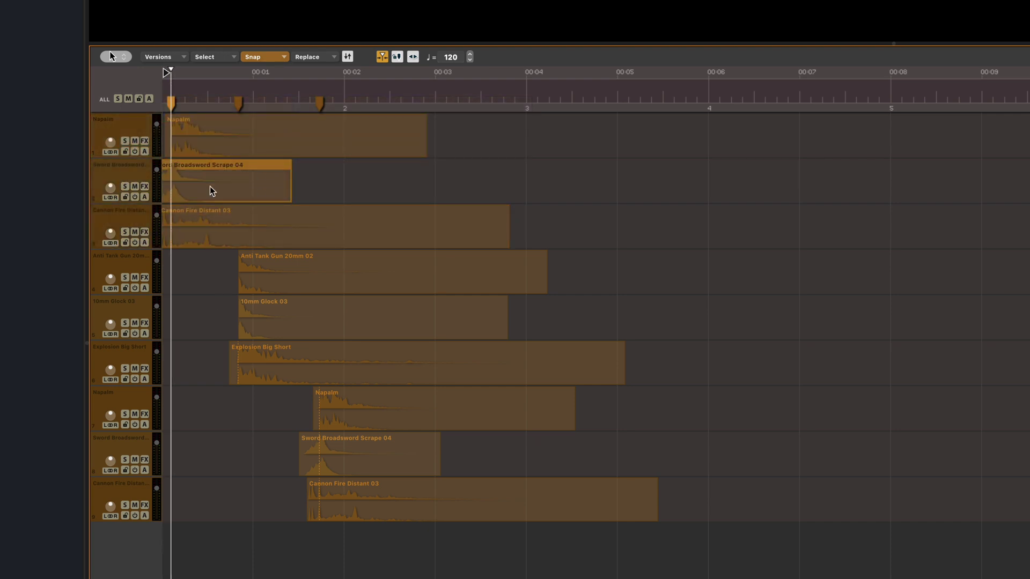
{"action": "key", "text": "super+r"}
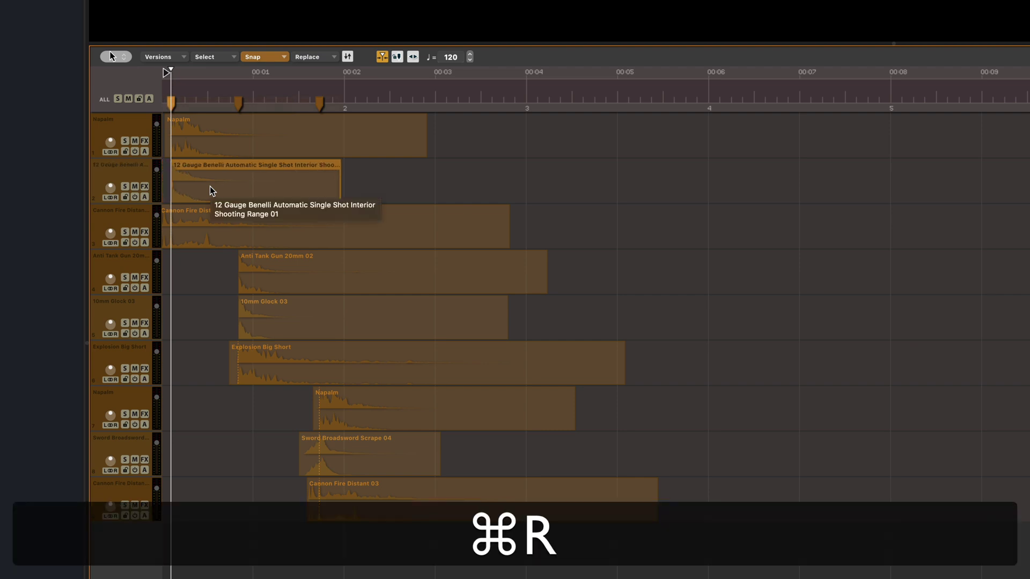
{"action": "left_click_drag", "start_coordinate": [487, 131], "coordinate": [183, 240]}
{"action": "key", "text": "shift+m"}
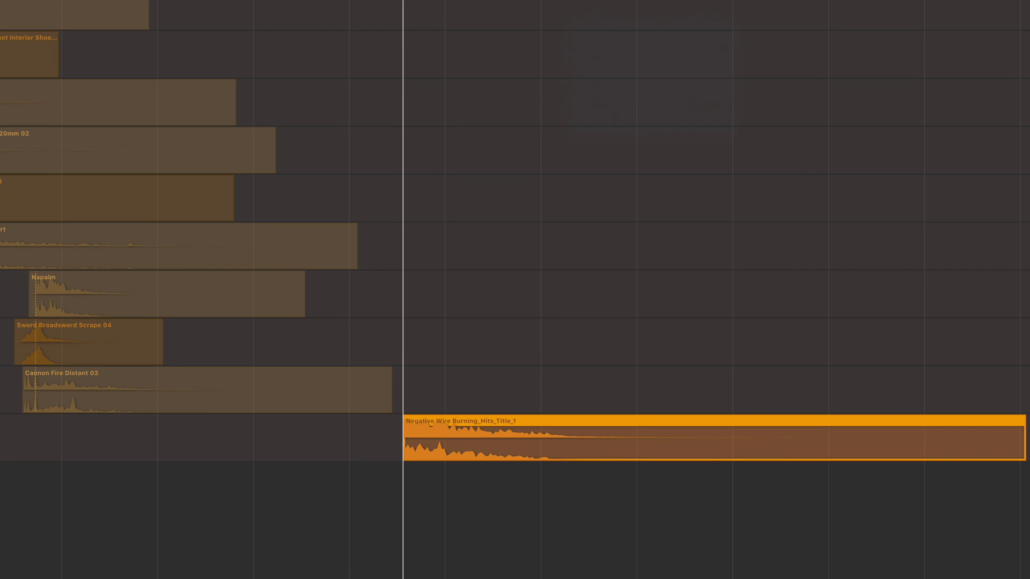
Play the Negative Wire Burning_Hits_Title_1 clip and add Apple's AUDelay plug-in to its first insert slot.
{"action": "key", "text": "space"}
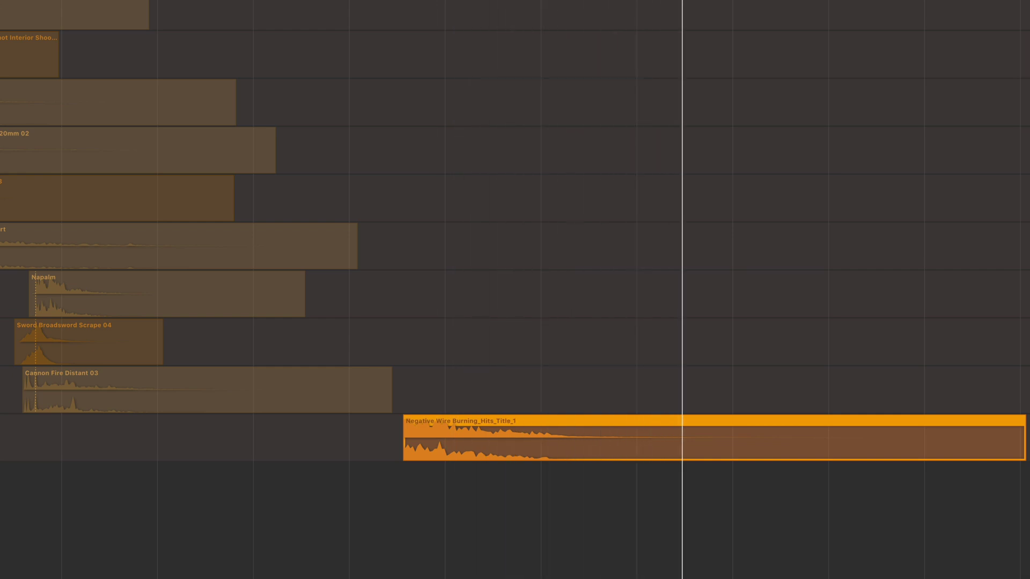
{"action": "key", "text": "space"}
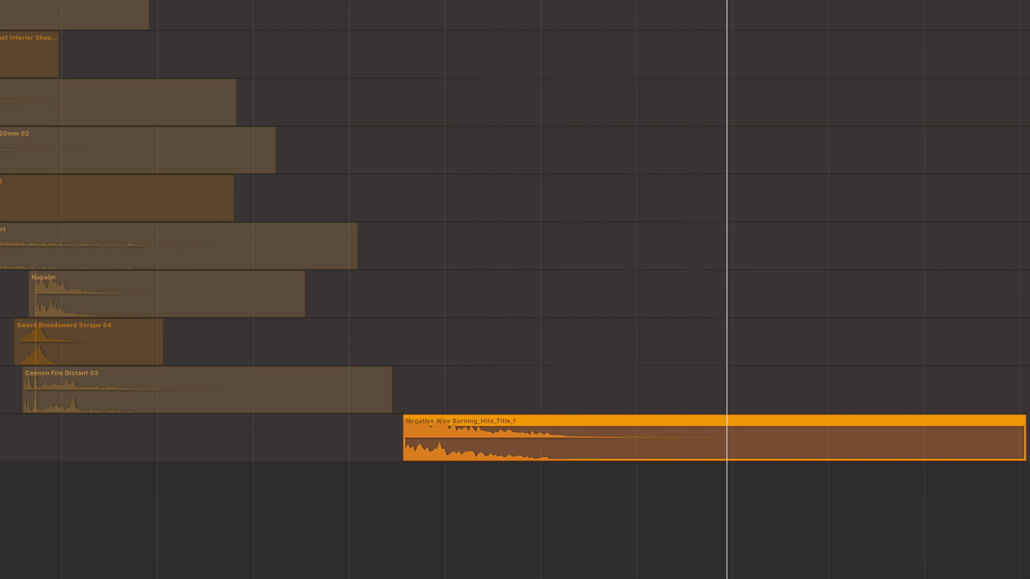
{"action": "key", "text": "shift+g"}
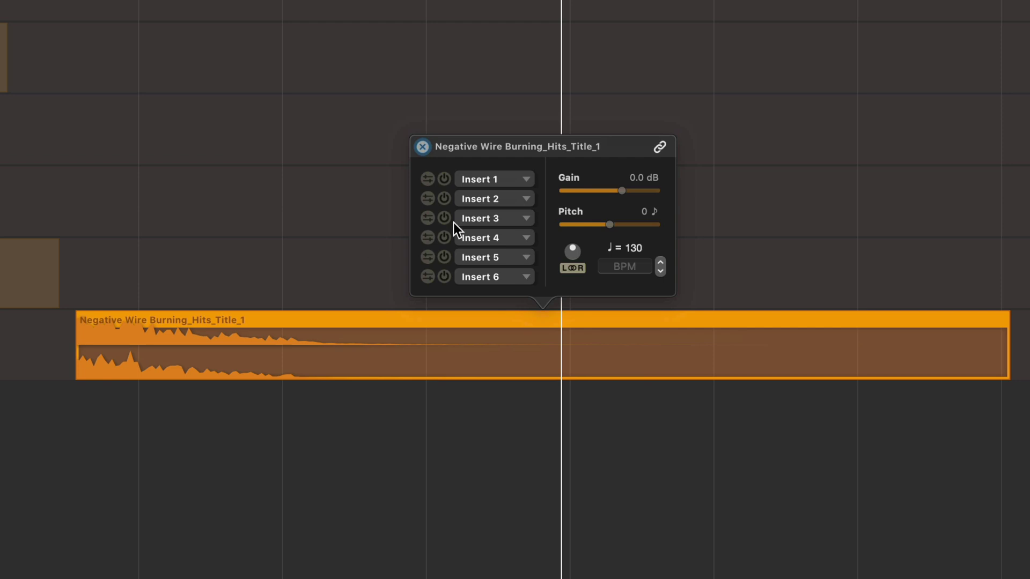
{"action": "left_click", "coordinate": [480, 180]}
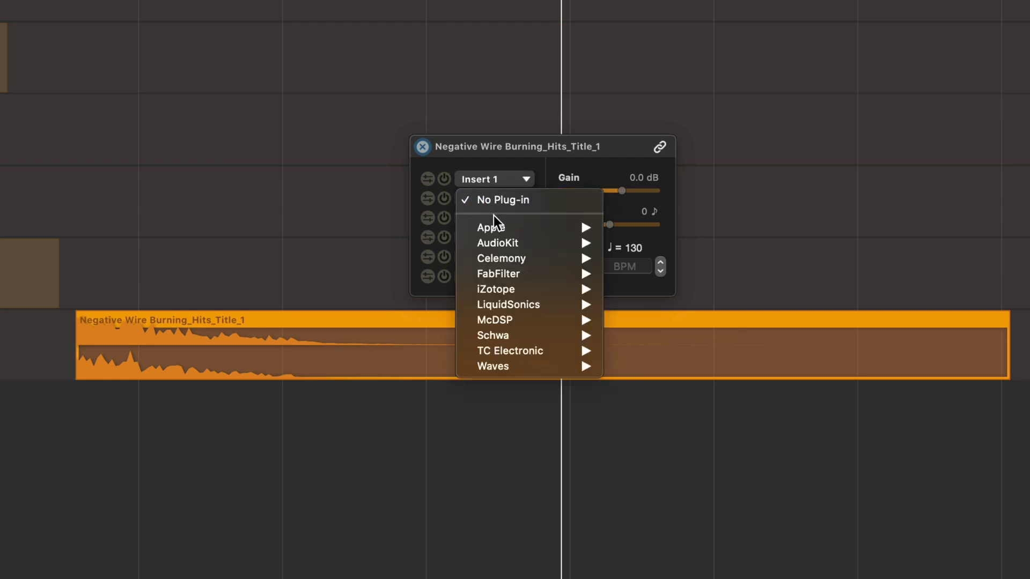
{"action": "mouse_move", "coordinate": [493, 220]}
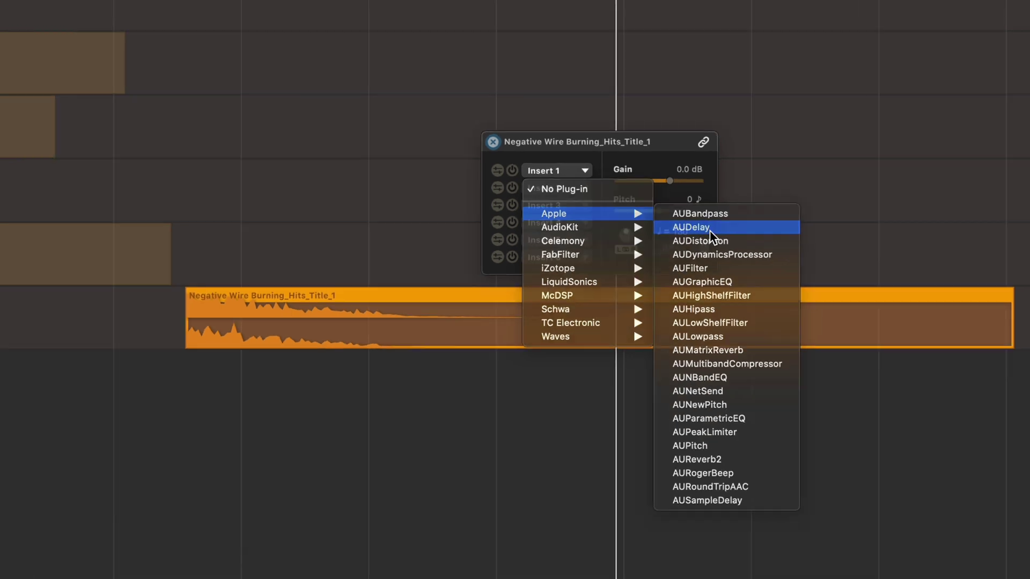
{"action": "left_click", "coordinate": [709, 230]}
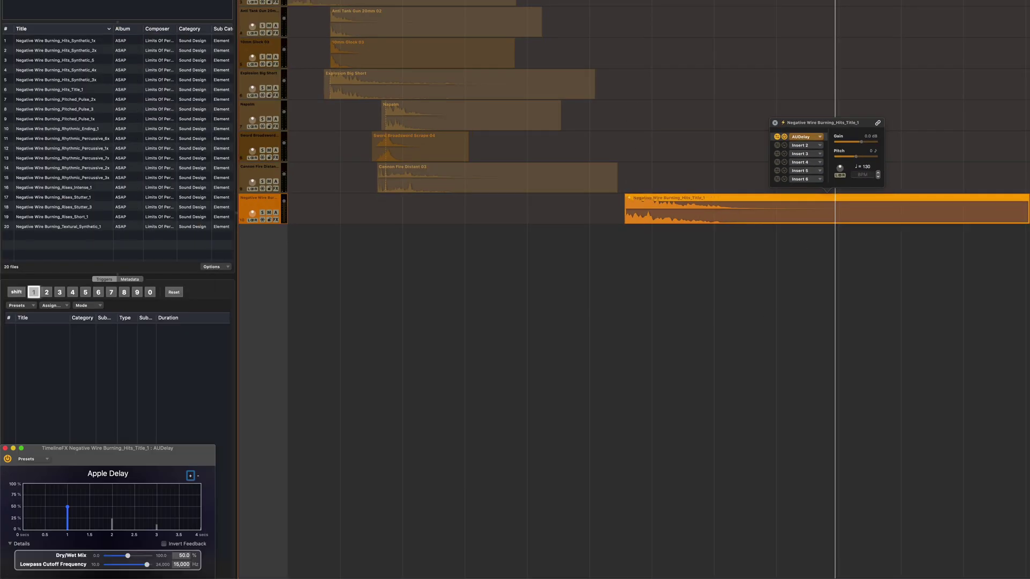
Play the clip with the effect and shorten the Apple Delay's delay time to about 0.5 seconds.
{"action": "left_click", "coordinate": [669, 449]}
{"action": "key", "text": "space"}
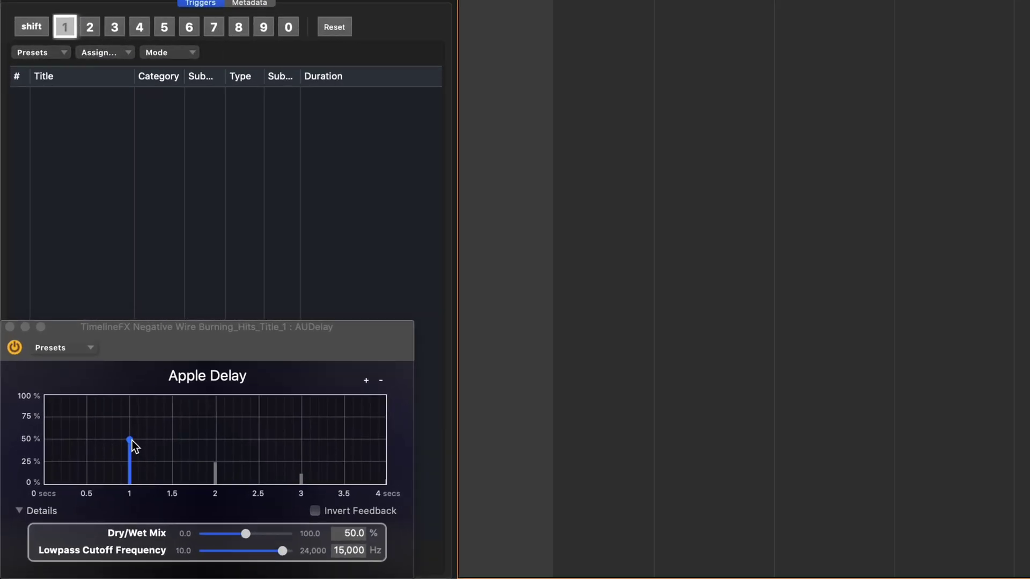
{"action": "left_click_drag", "start_coordinate": [132, 441], "coordinate": [92, 438]}
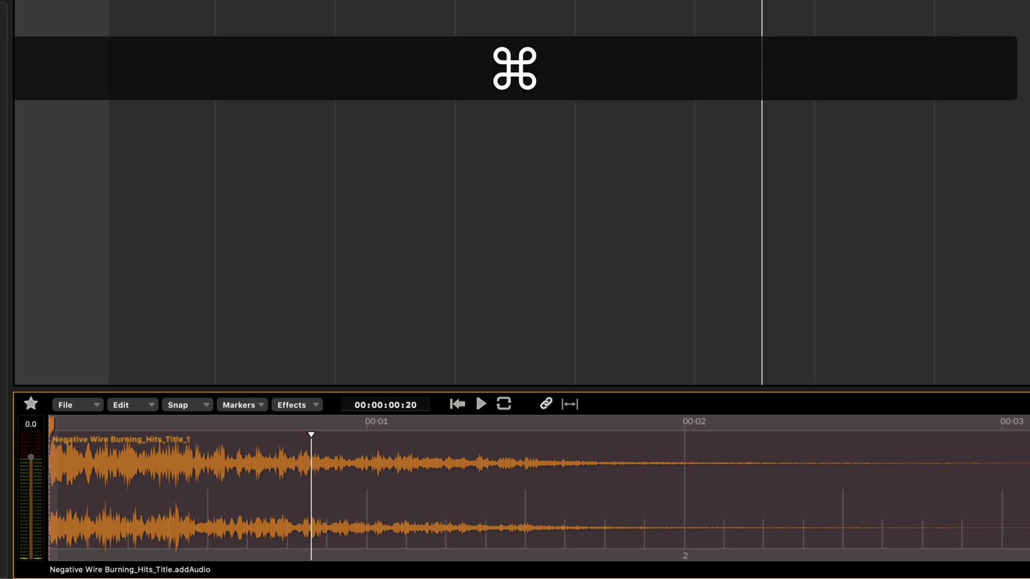
Export the delayed Negative Wire clip from the region editor as Impact with delay.addClip, and widen the library sidebar showing the Clips playlist.
{"action": "key", "text": "super+3"}
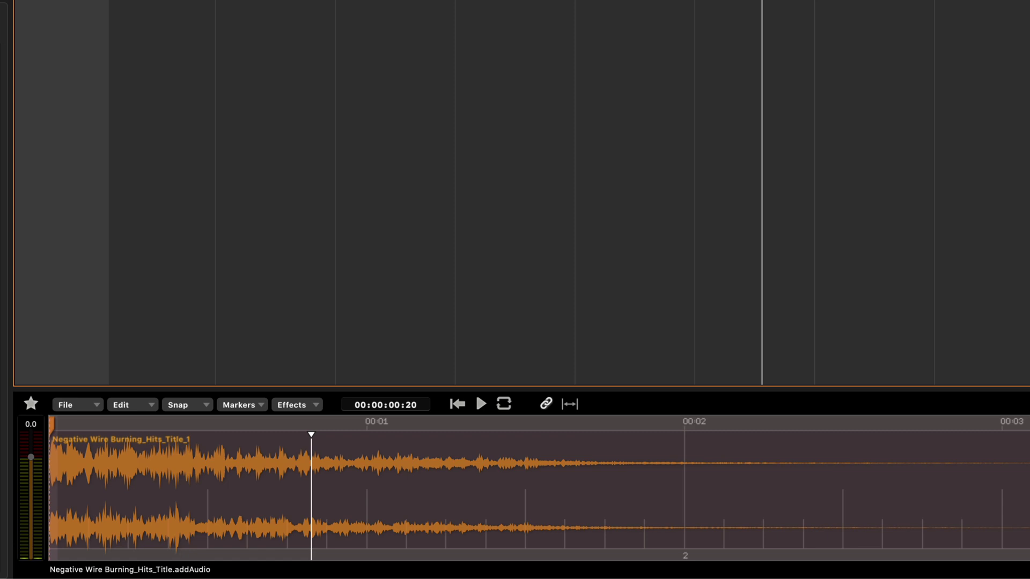
{"action": "right_click", "coordinate": [264, 485]}
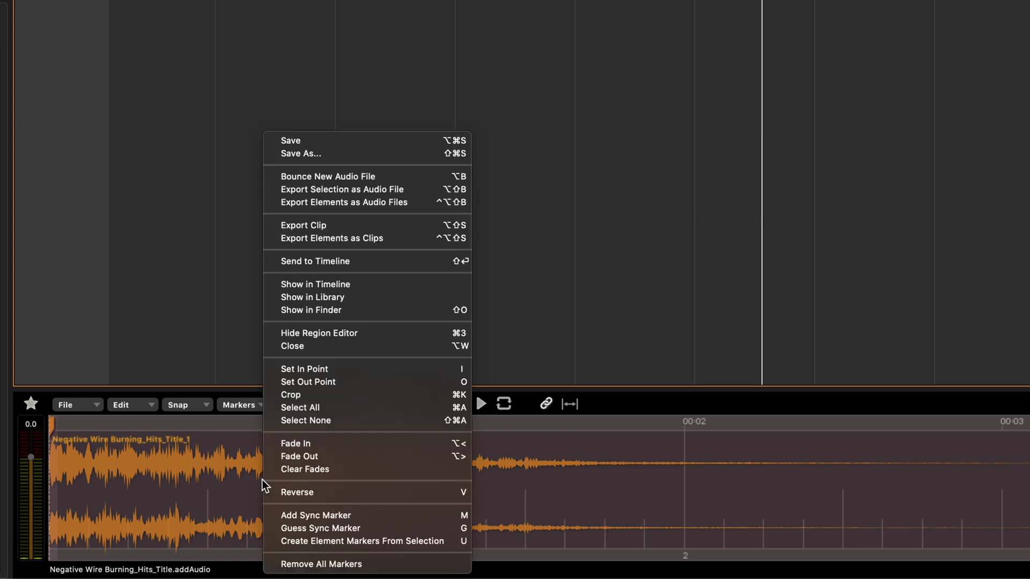
{"action": "left_click", "coordinate": [336, 224]}
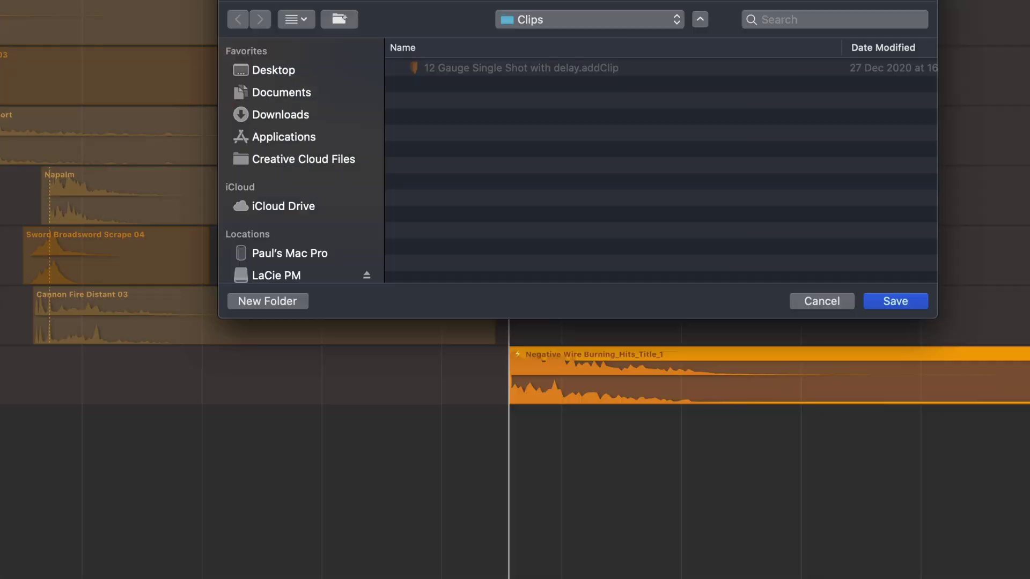
{"action": "type", "text": "Impact with delay.addClip"}
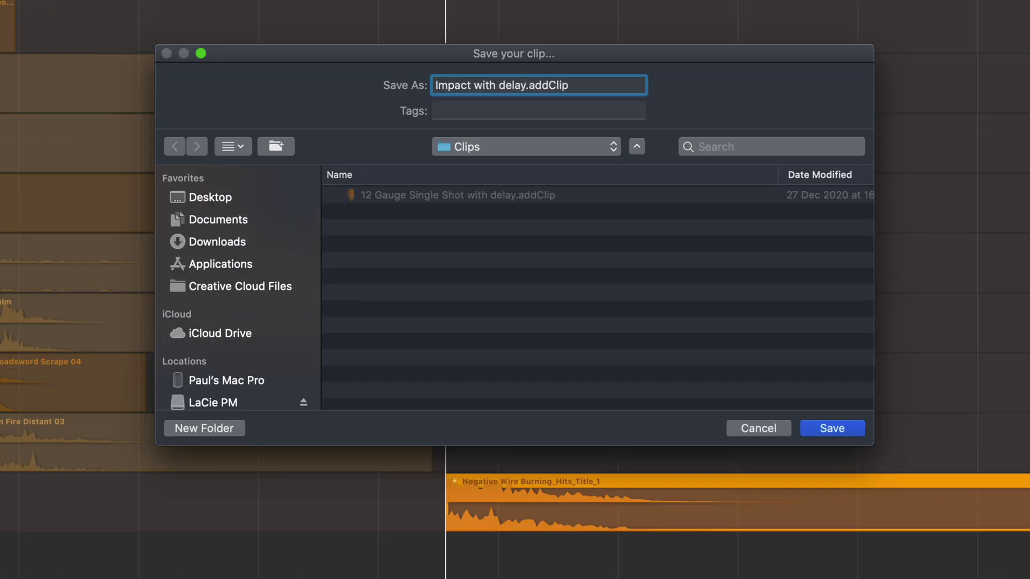
{"action": "key", "text": "Return"}
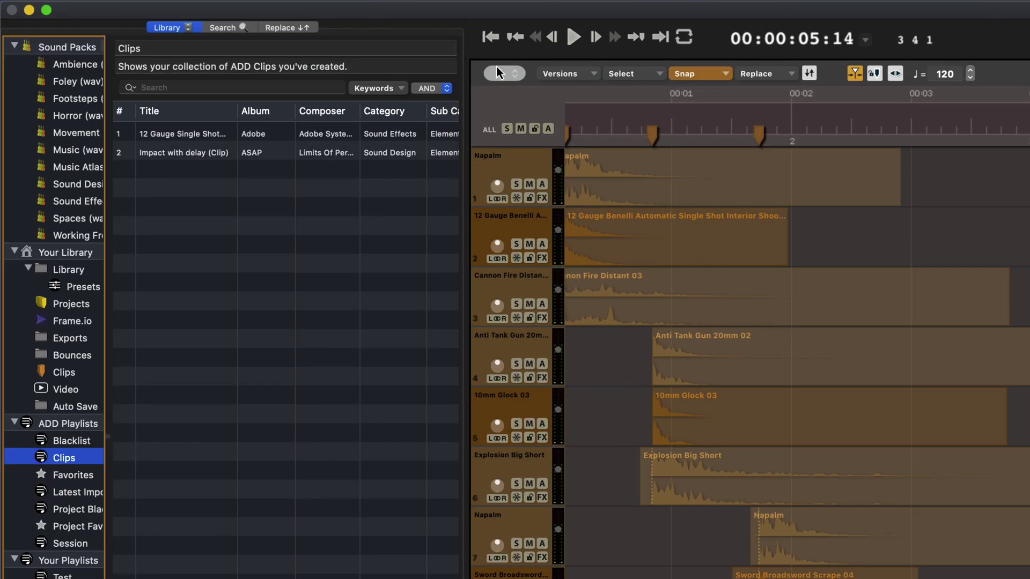
{"action": "left_click_drag", "start_coordinate": [108, 436], "coordinate": [141, 436]}
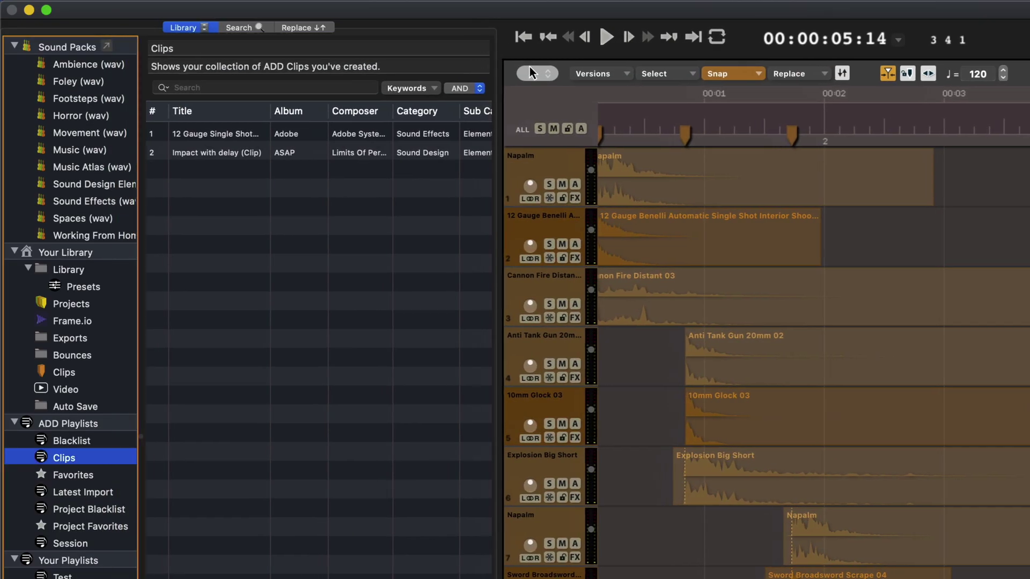